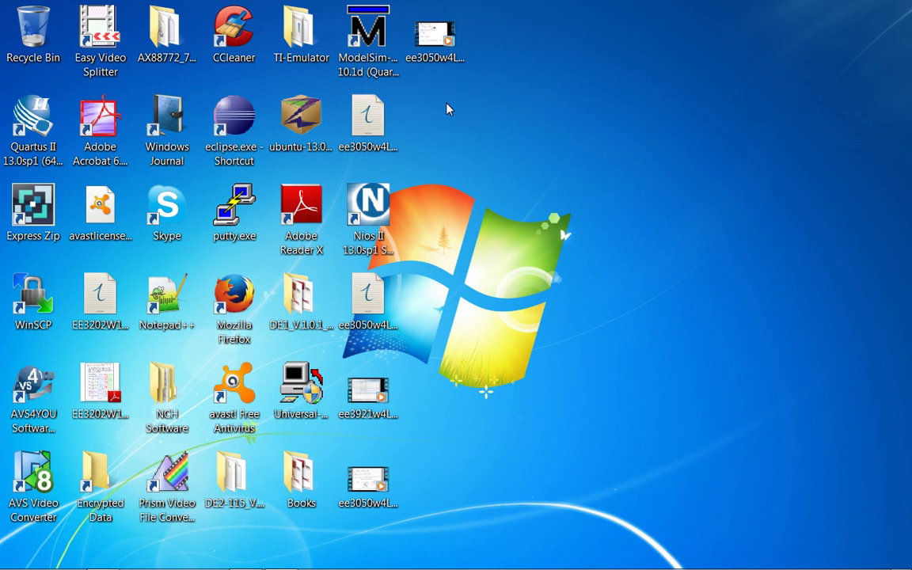
Step: Browse the Altera 13.0.1.232 Web Edition Start menu folder, then select the Quartus II 13.0sp1 desktop shortcut
{"action": "left_click", "coordinate": [22, 559]}
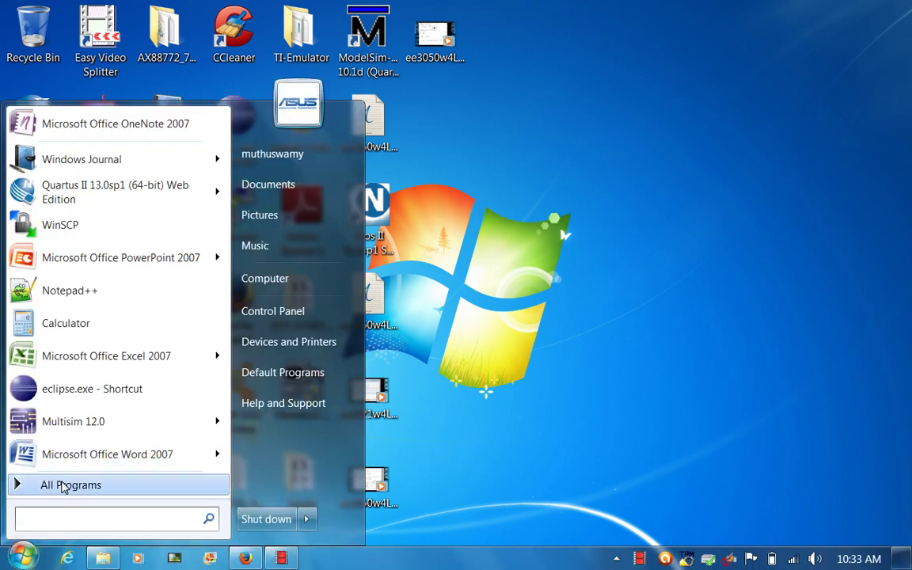
{"action": "left_click", "coordinate": [64, 486]}
{"action": "scroll", "coordinate": [127, 360], "scroll_direction": "down", "scroll_amount": 3}
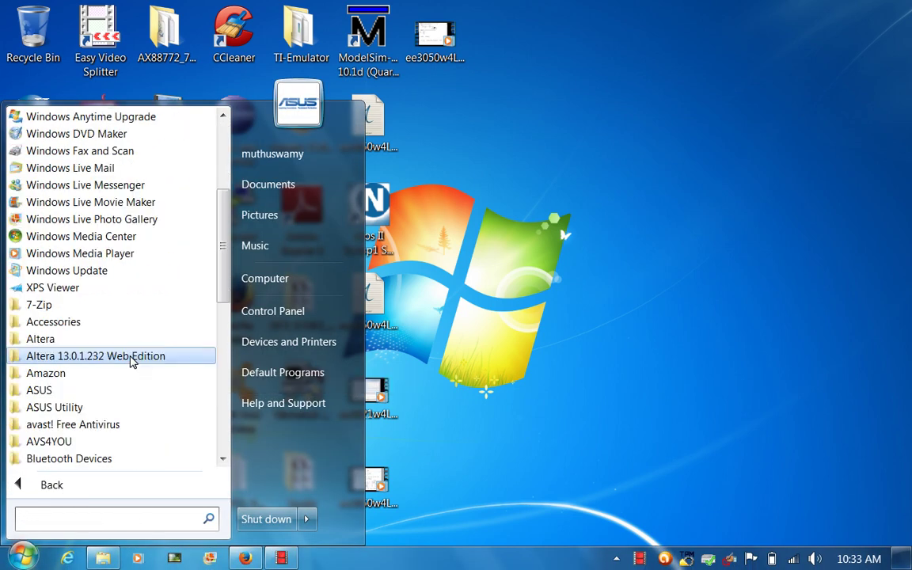
{"action": "scroll", "coordinate": [131, 360], "scroll_direction": "down", "scroll_amount": 1}
{"action": "left_click", "coordinate": [146, 309]}
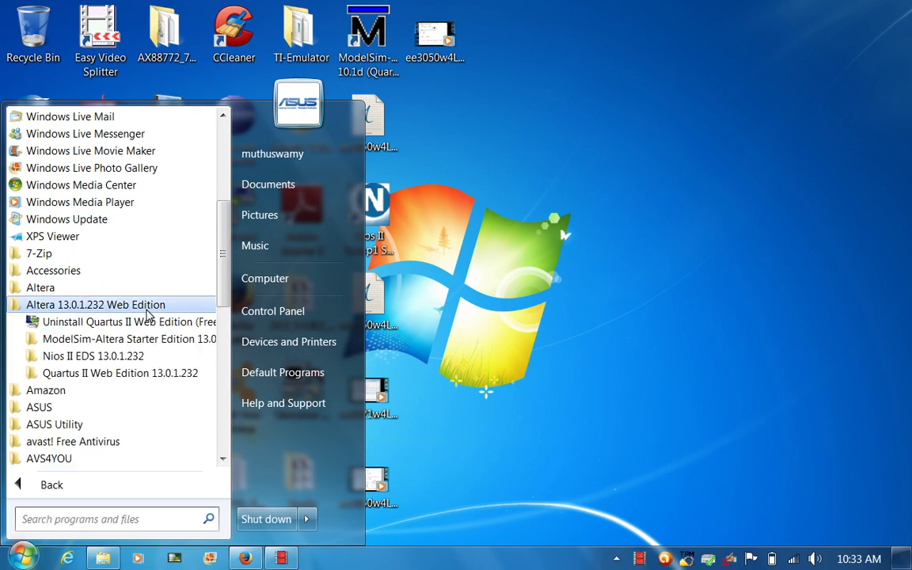
{"action": "right_click", "coordinate": [145, 377]}
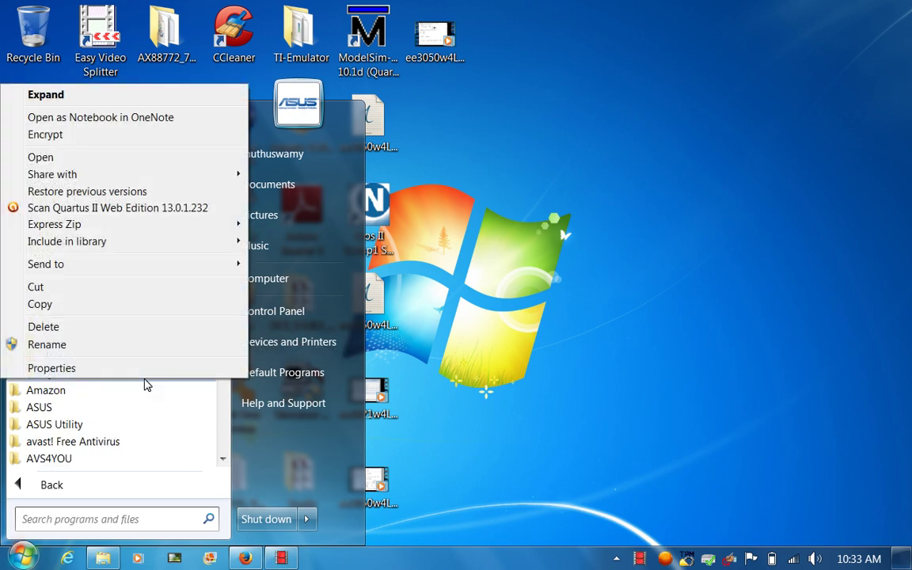
{"action": "left_click", "coordinate": [148, 367]}
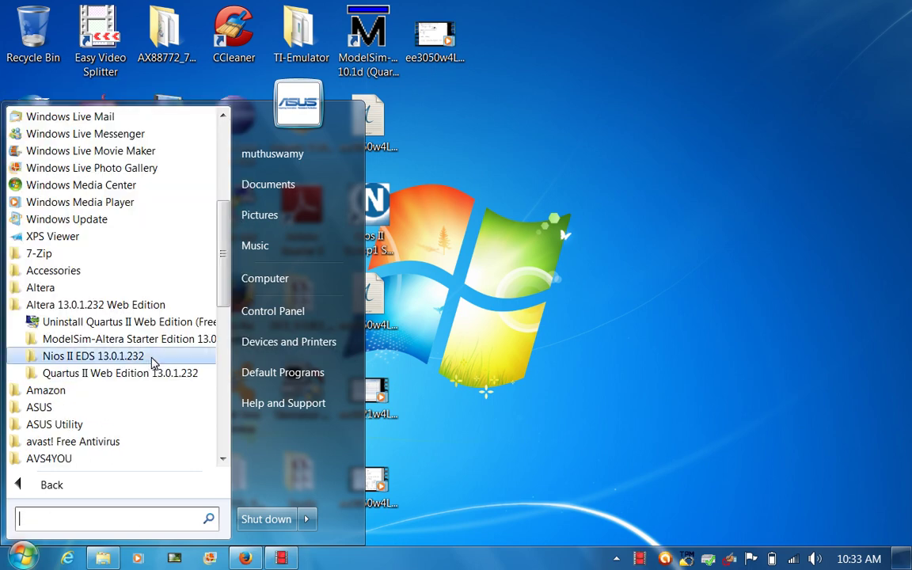
{"action": "left_click", "coordinate": [535, 326]}
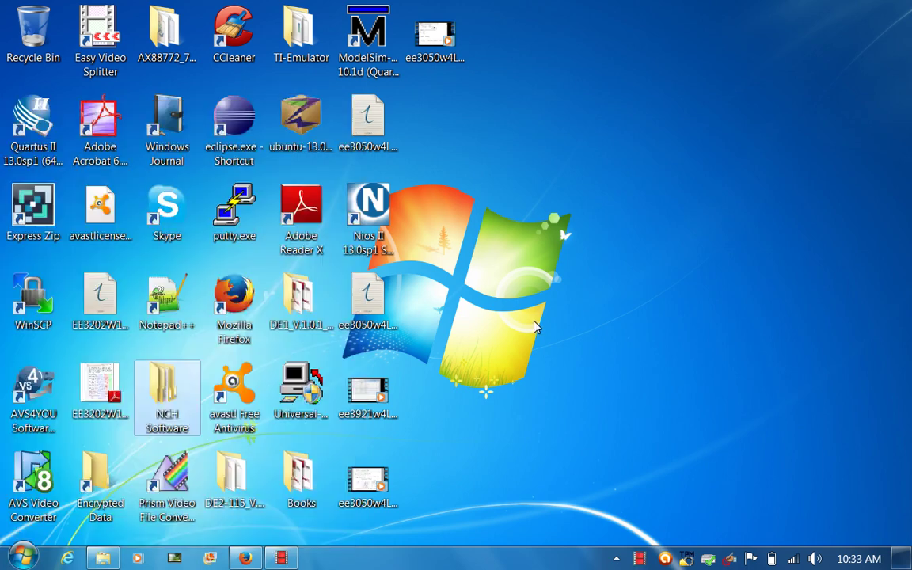
{"action": "left_click", "coordinate": [16, 156]}
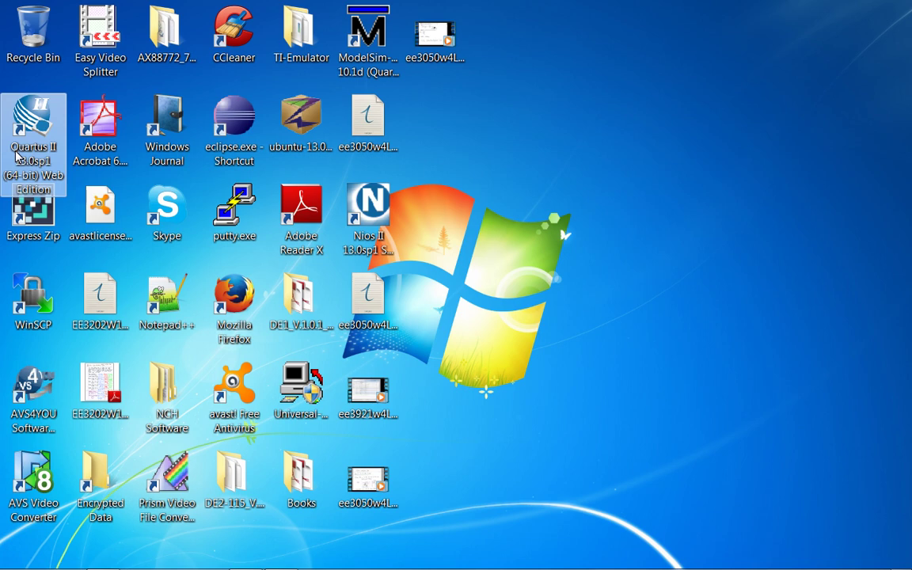
Step: Launch Quartus II 13.0 (64-bit) from its desktop shortcut and let the main window load
{"action": "double_click", "coordinate": [16, 156]}
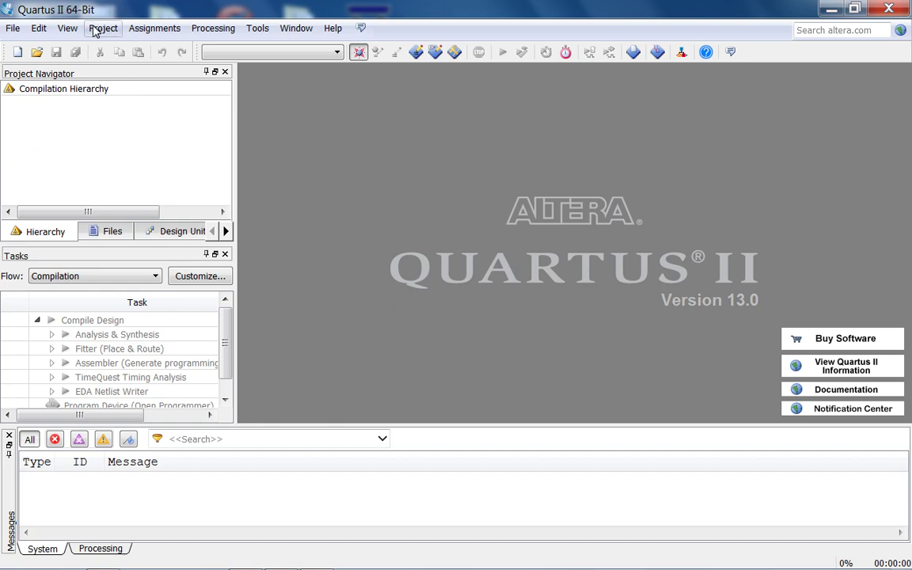
Step: Start a new project named displayHi with working directory C:/displayHi
{"action": "left_click", "coordinate": [23, 30]}
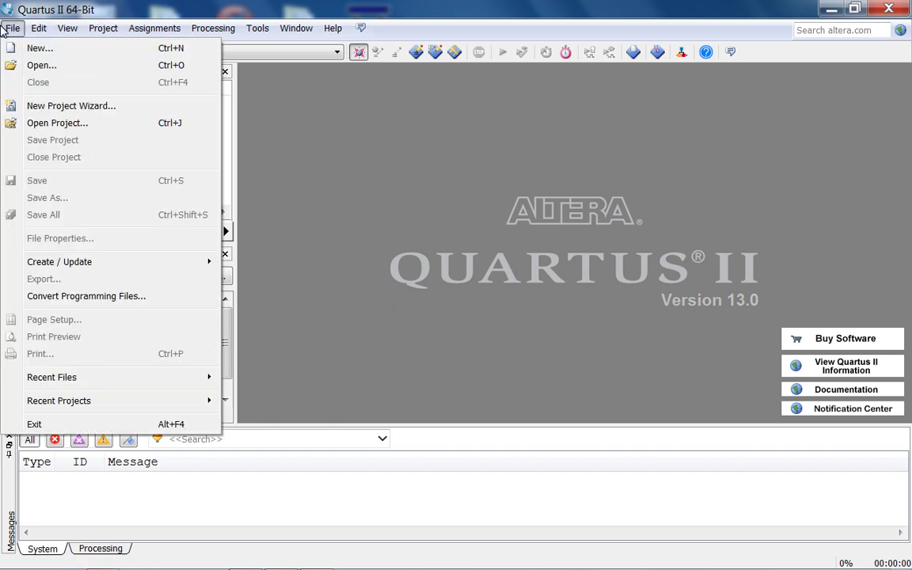
{"action": "left_click", "coordinate": [32, 106]}
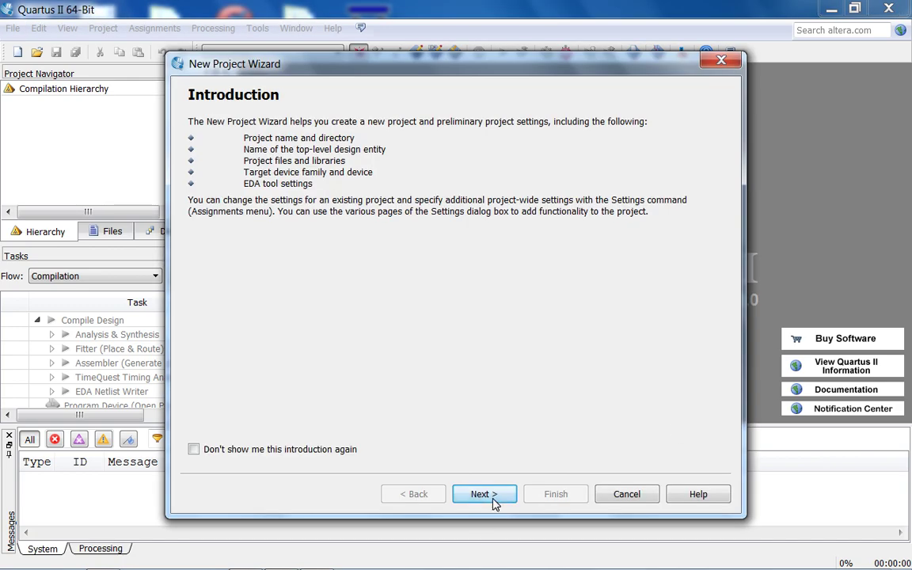
{"action": "left_click", "coordinate": [484, 494]}
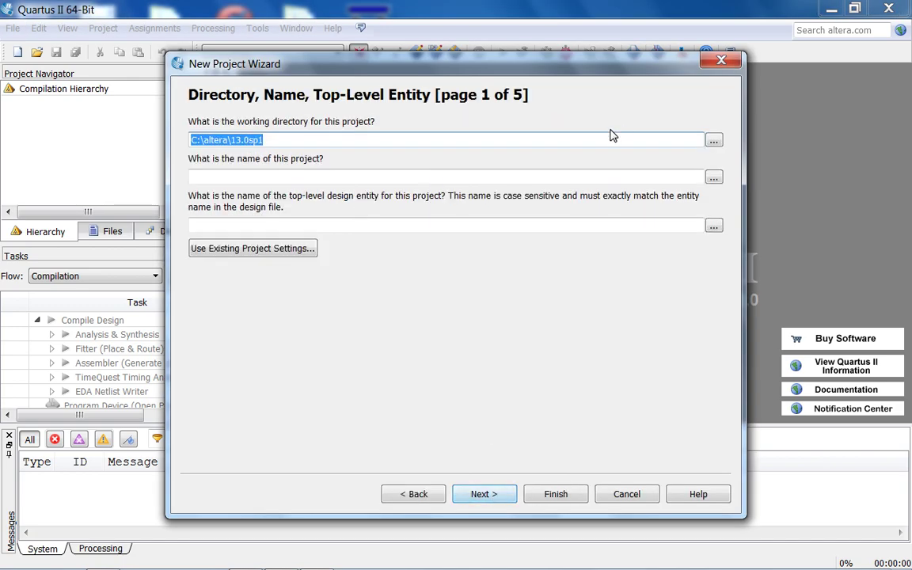
{"action": "left_click", "coordinate": [712, 140]}
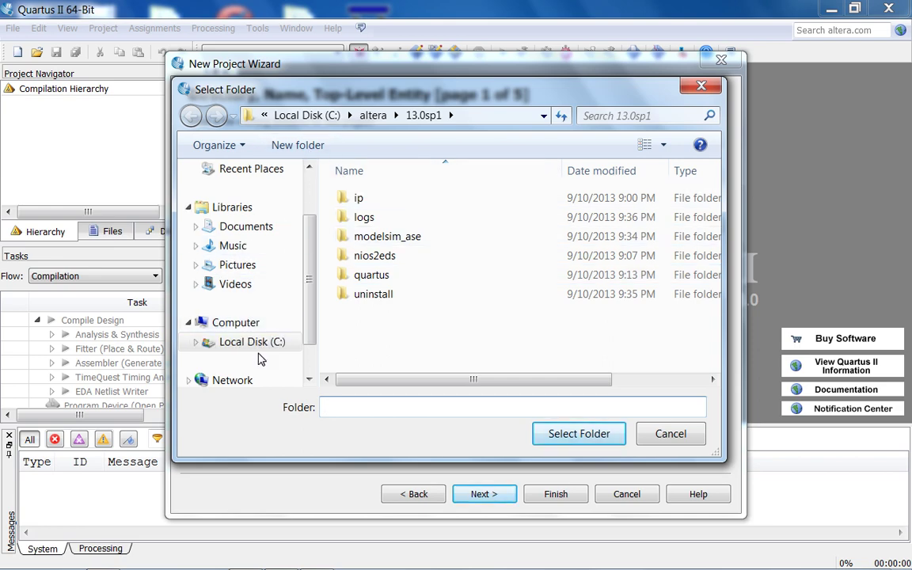
{"action": "left_click", "coordinate": [281, 342]}
{"action": "double_click", "coordinate": [376, 294]}
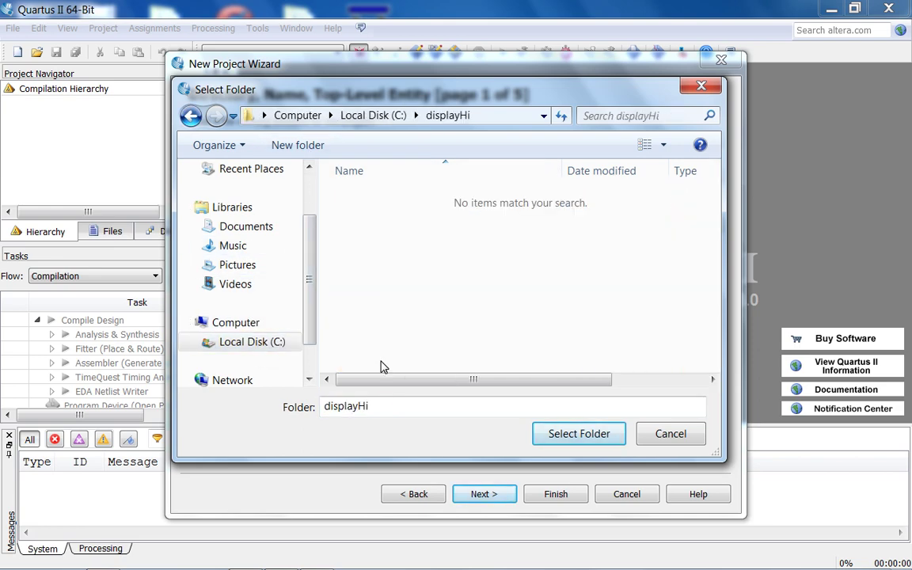
{"action": "left_click", "coordinate": [539, 434]}
{"action": "left_click", "coordinate": [411, 179]}
{"action": "type", "text": "displayHi"}
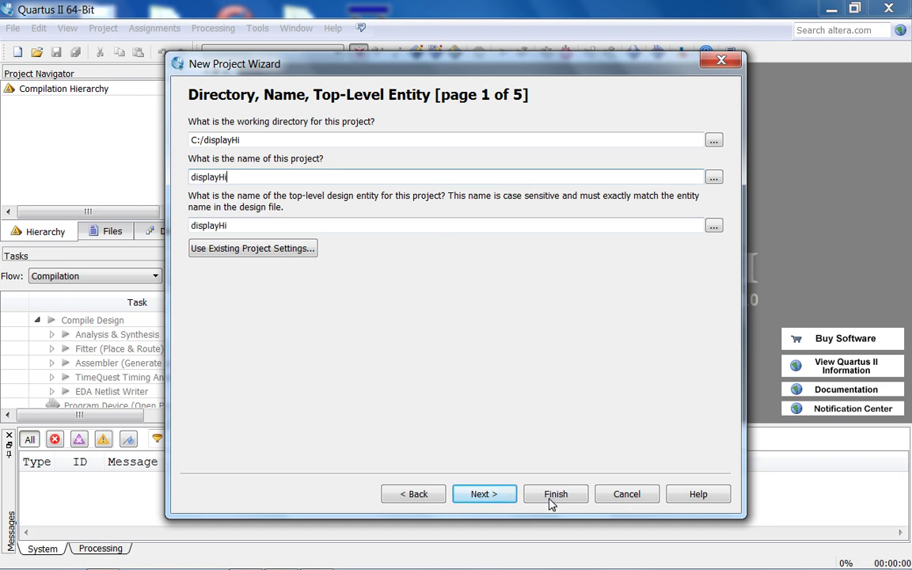
{"action": "left_click", "coordinate": [488, 501]}
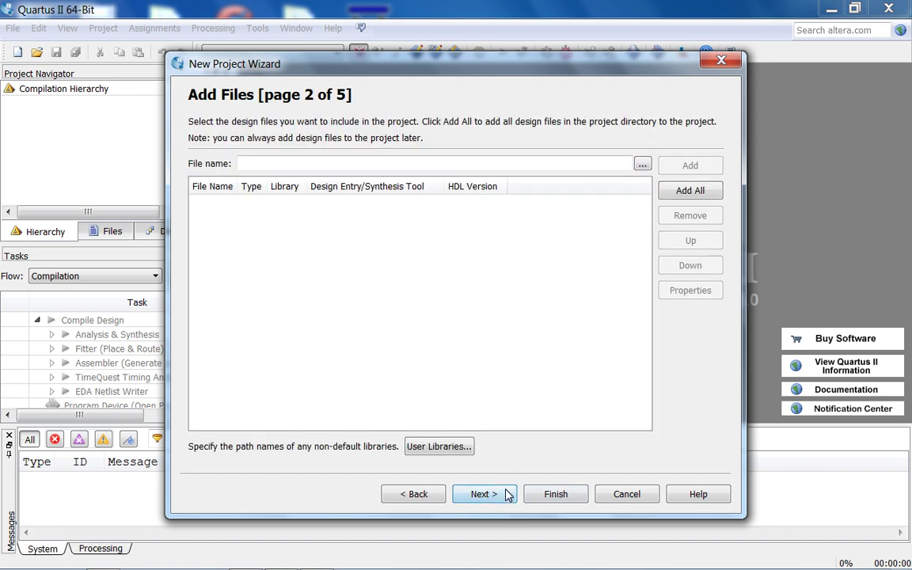
Step: Target the Cyclone II EP2C20F484C7 device and finish creating the project
{"action": "left_click", "coordinate": [475, 493]}
{"action": "left_click", "coordinate": [303, 181]}
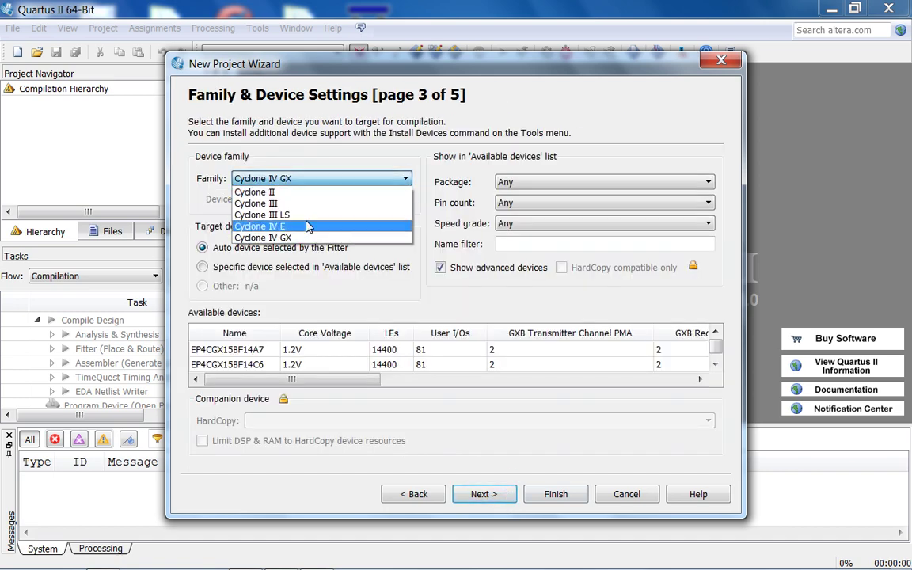
{"action": "left_click", "coordinate": [305, 192]}
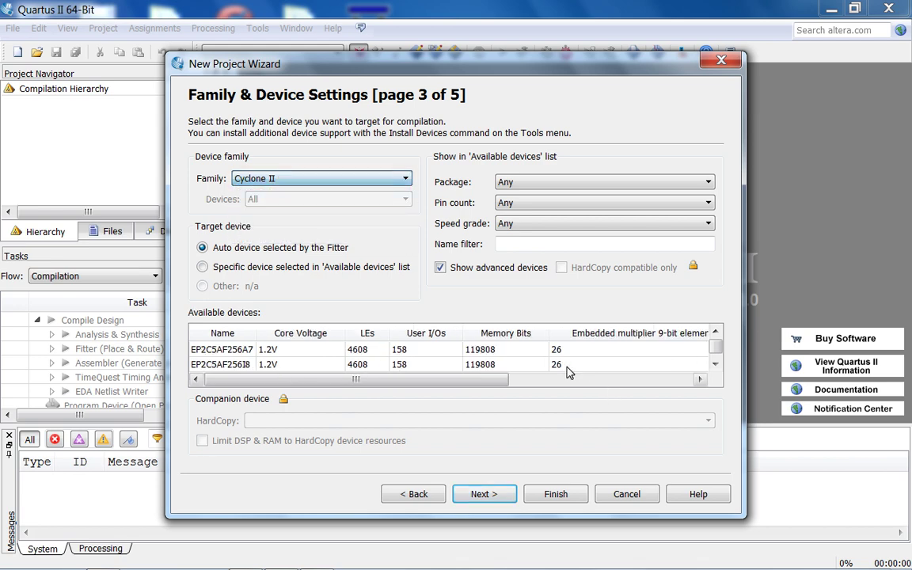
{"action": "left_click_drag", "start_coordinate": [710, 357], "coordinate": [716, 367]}
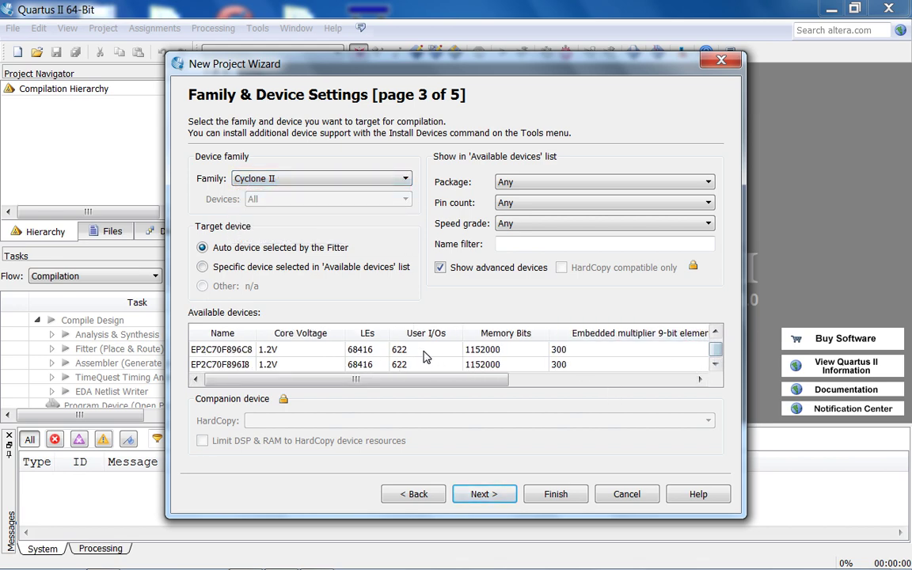
{"action": "scroll", "coordinate": [424, 350], "scroll_direction": "up", "scroll_amount": 3}
{"action": "scroll", "coordinate": [424, 349], "scroll_direction": "up", "scroll_amount": 4}
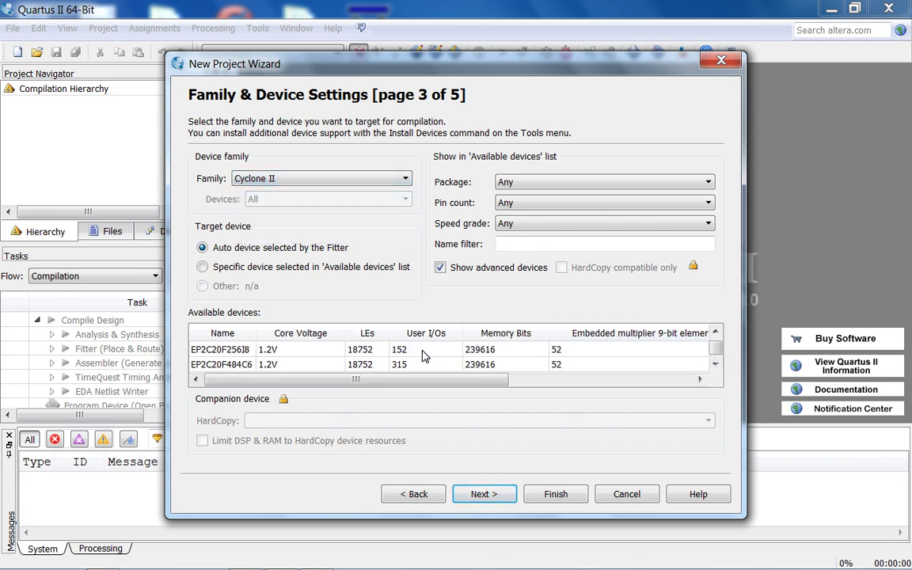
{"action": "left_click", "coordinate": [354, 350]}
{"action": "left_click", "coordinate": [483, 494]}
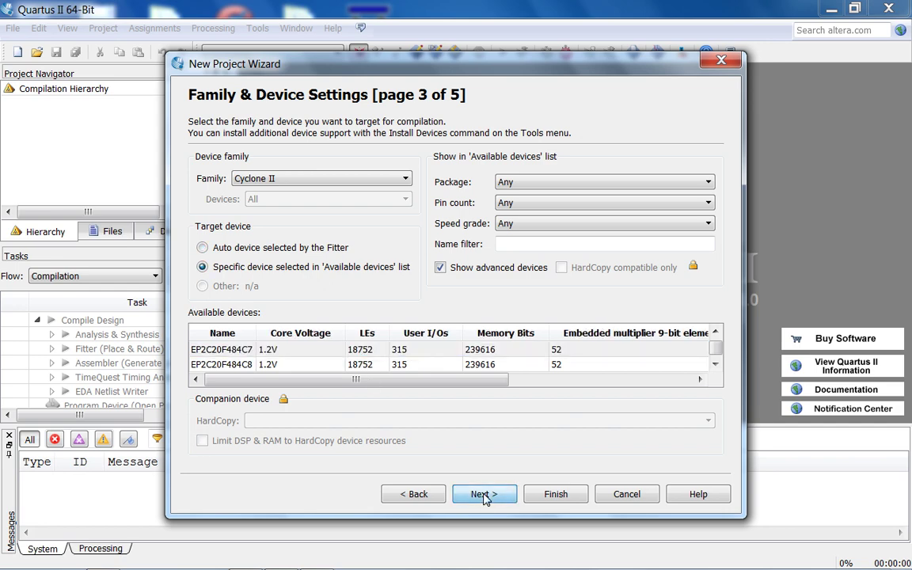
{"action": "left_click", "coordinate": [483, 495]}
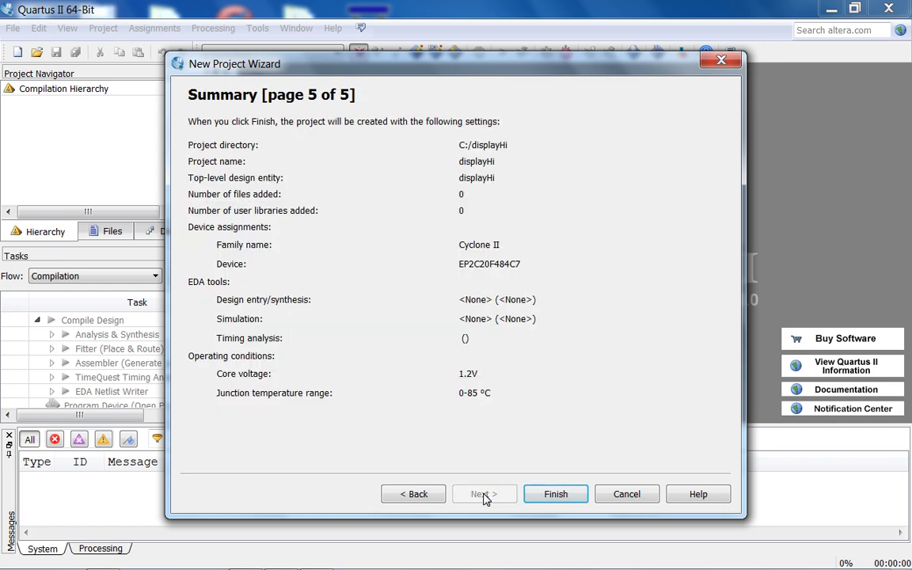
{"action": "left_click", "coordinate": [551, 494]}
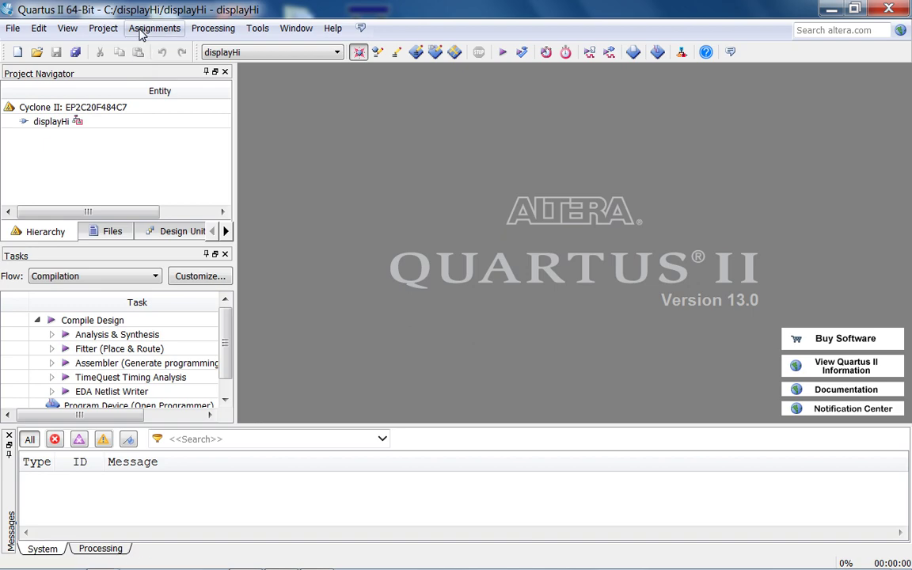
Step: Open the Export Assignments dialog from the Assignments menu and cancel it
{"action": "left_click", "coordinate": [150, 29]}
{"action": "left_click", "coordinate": [202, 198]}
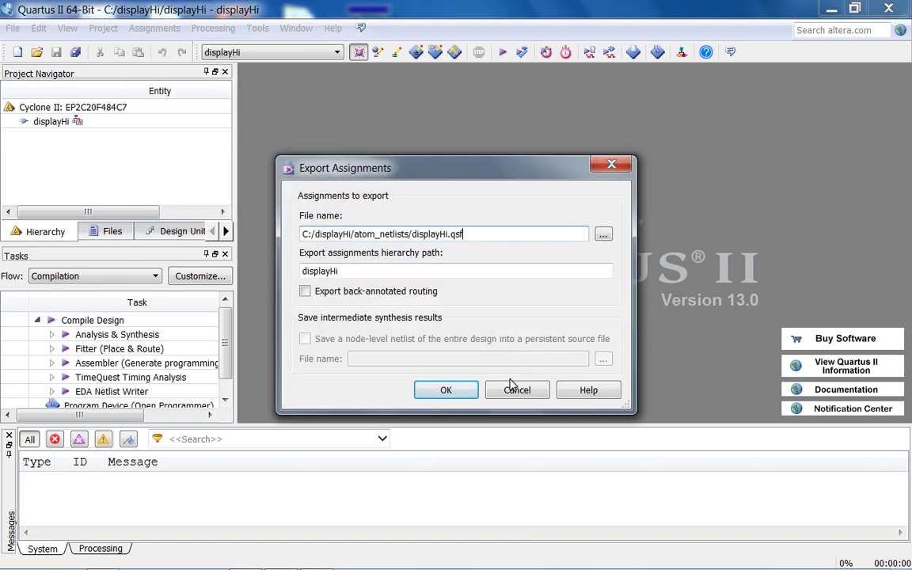
{"action": "left_click", "coordinate": [517, 390]}
Step: Import DE1_pin_assignments.csv from the DE1 CD-ROM folder, then show the project's Files list
{"action": "left_click", "coordinate": [156, 28]}
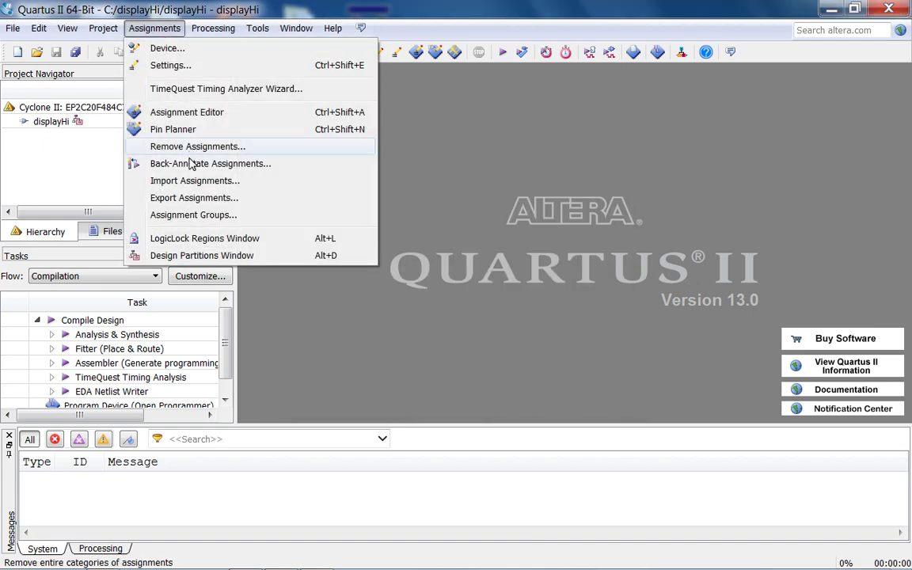
{"action": "left_click", "coordinate": [192, 182]}
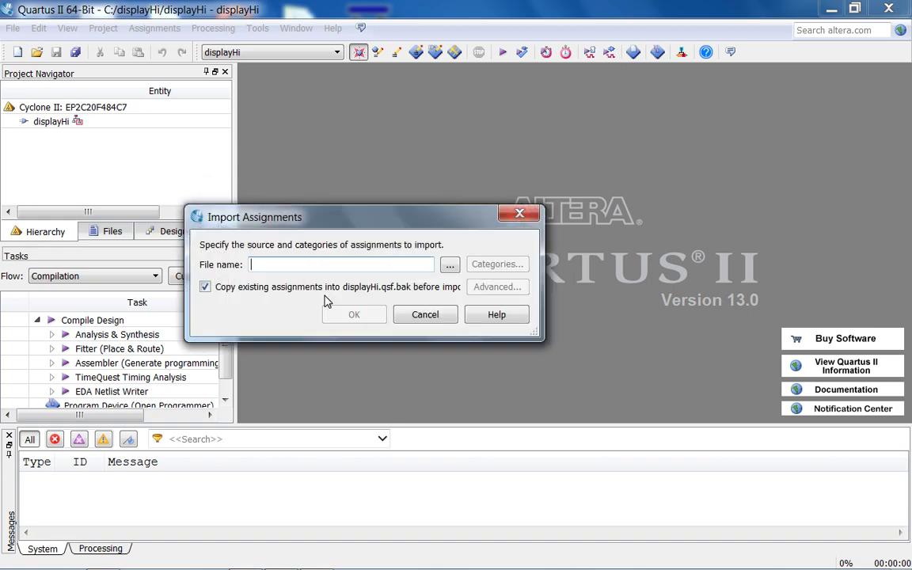
{"action": "left_click", "coordinate": [448, 264]}
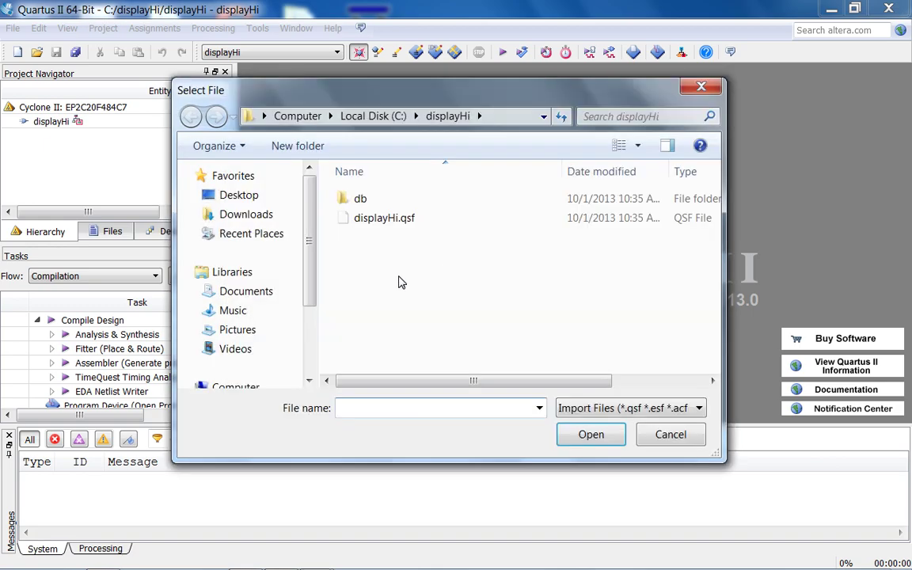
{"action": "left_click", "coordinate": [256, 196]}
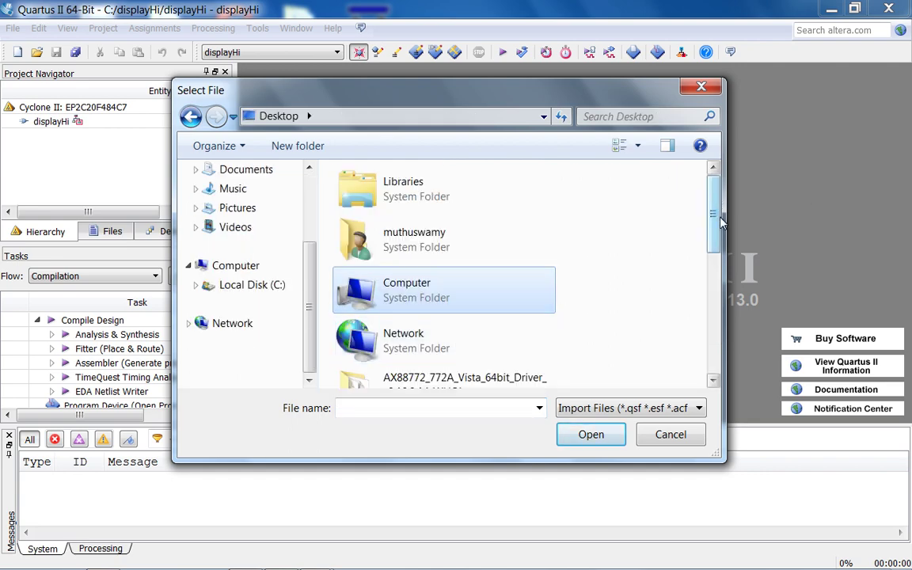
{"action": "left_click_drag", "start_coordinate": [712, 214], "coordinate": [723, 285]}
{"action": "double_click", "coordinate": [471, 302]}
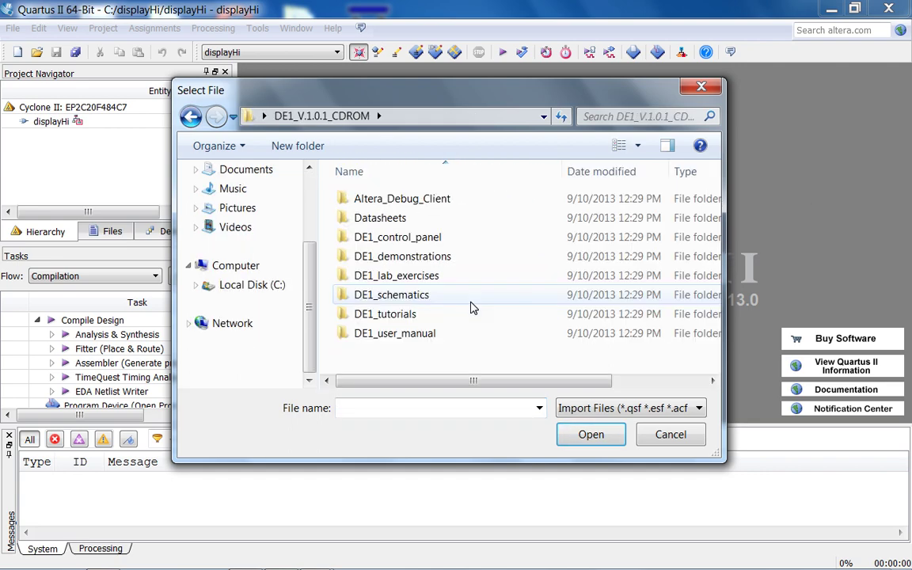
{"action": "double_click", "coordinate": [462, 275]}
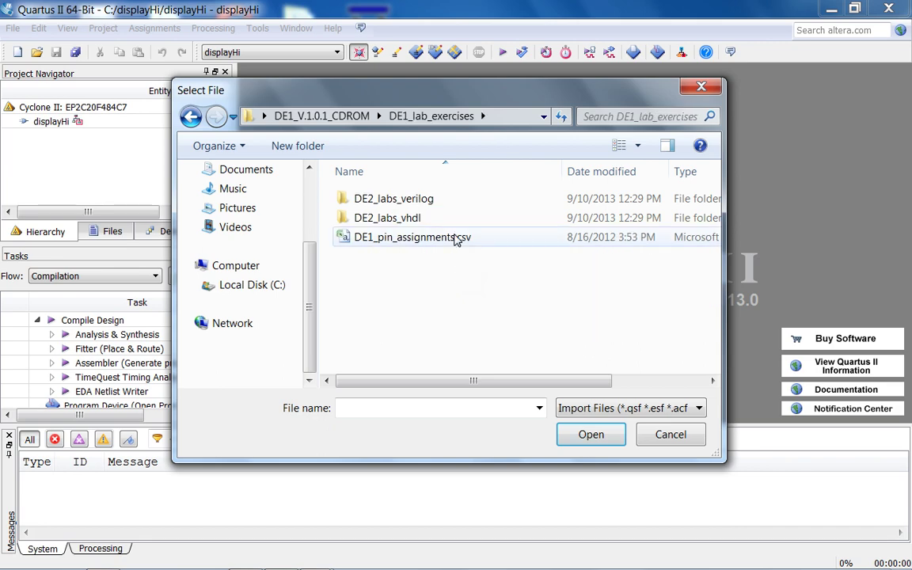
{"action": "double_click", "coordinate": [457, 239]}
{"action": "left_click", "coordinate": [364, 316]}
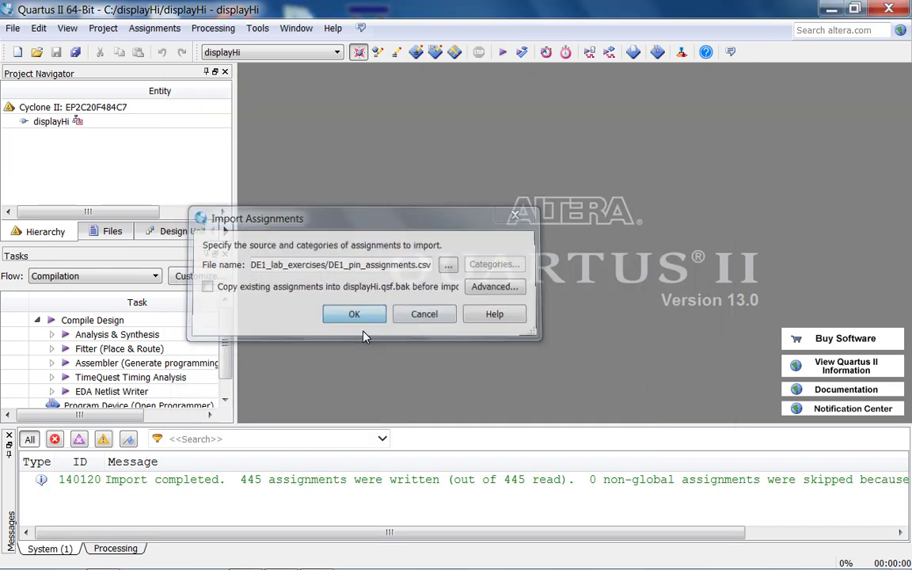
{"action": "left_click", "coordinate": [101, 232]}
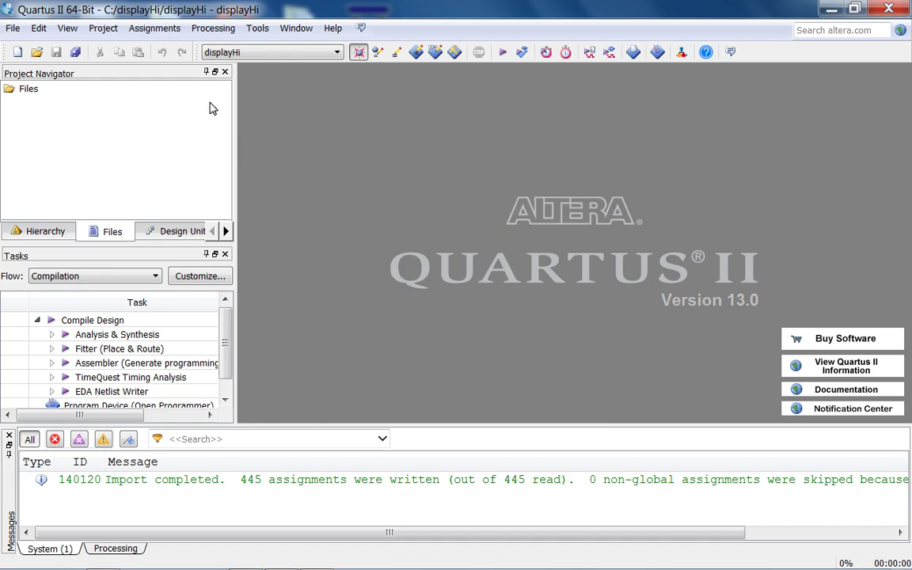
Step: Open Qsys from the Tools menu, starting a new system with only clk_0
{"action": "left_click", "coordinate": [258, 28]}
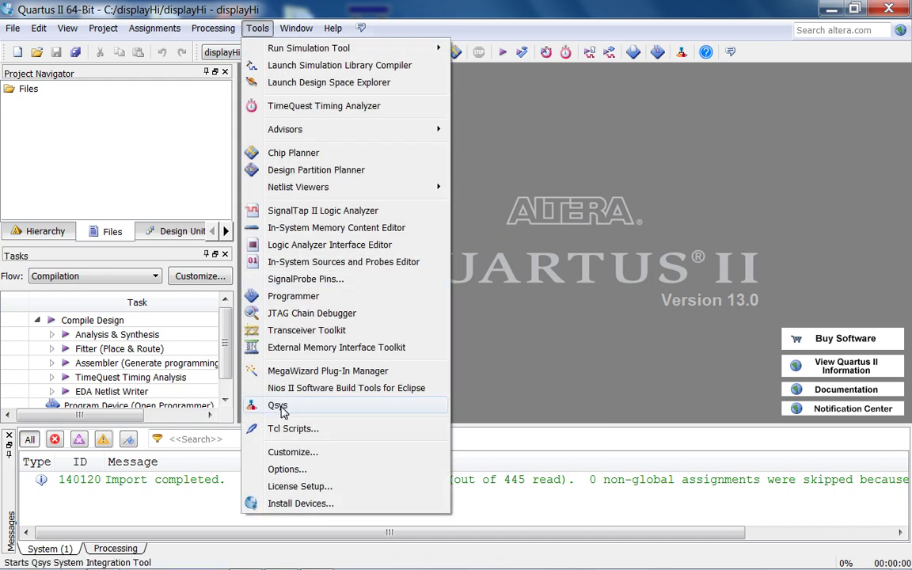
{"action": "left_click", "coordinate": [281, 405]}
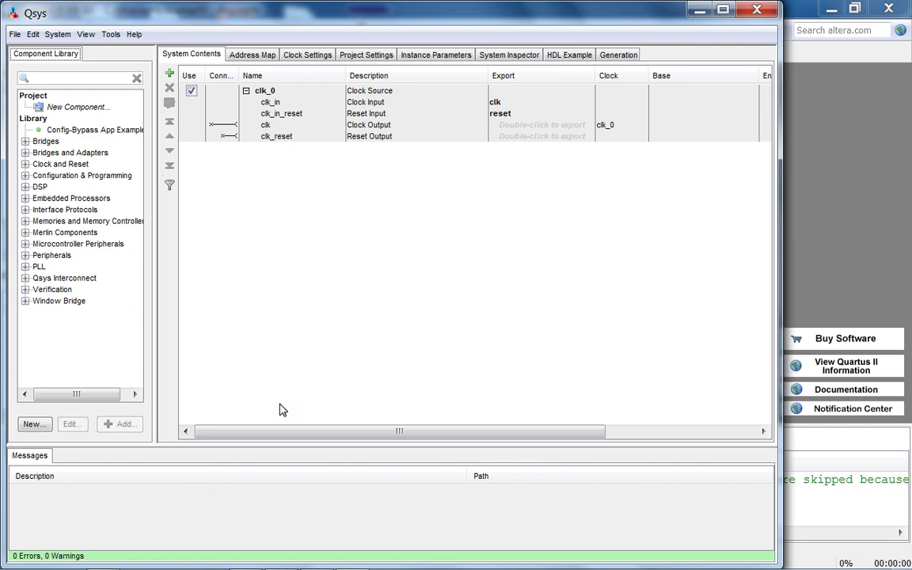
Step: Maximize Qsys, check the EP2C20F484C7 device and 50 MHz clk_0 settings, then return to System Contents
{"action": "left_click", "coordinate": [722, 10]}
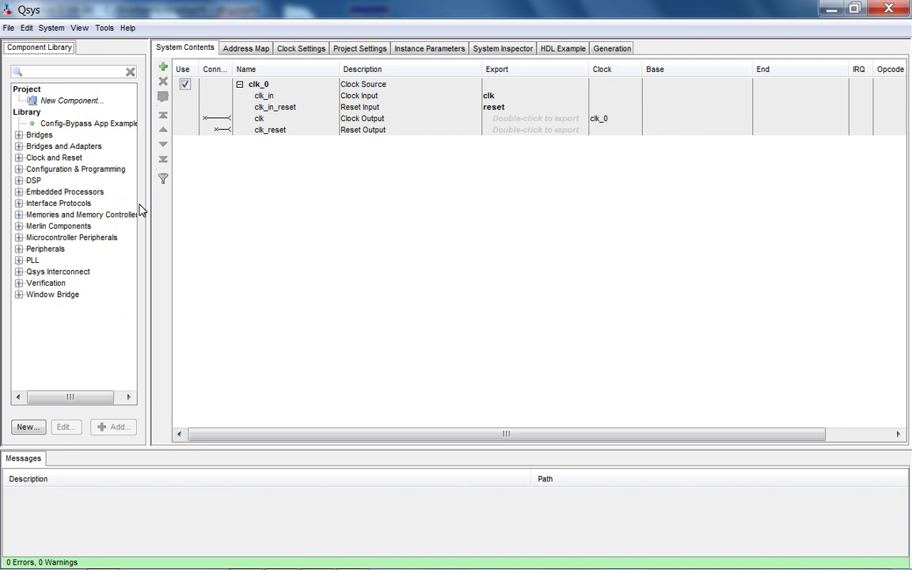
{"action": "left_click", "coordinate": [358, 48]}
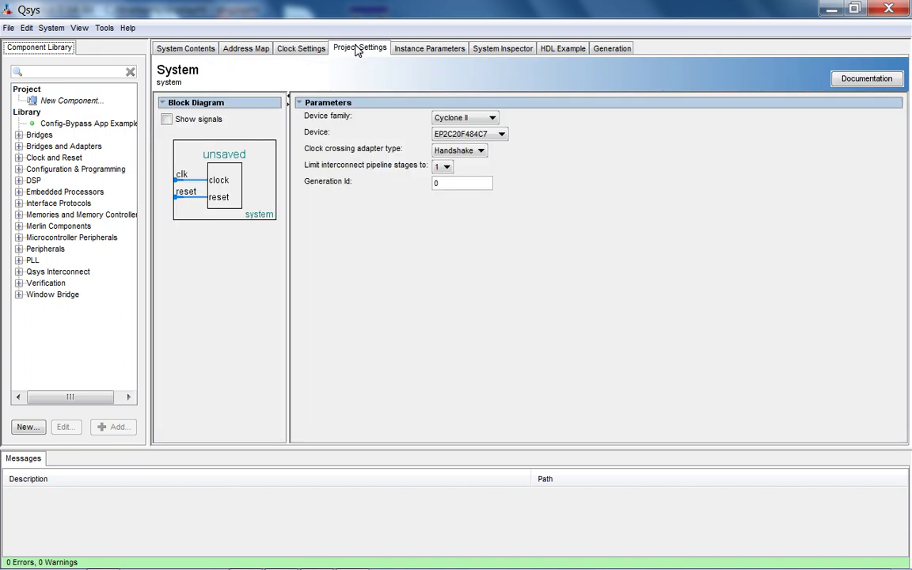
{"action": "left_click", "coordinate": [440, 134]}
{"action": "left_click", "coordinate": [297, 48]}
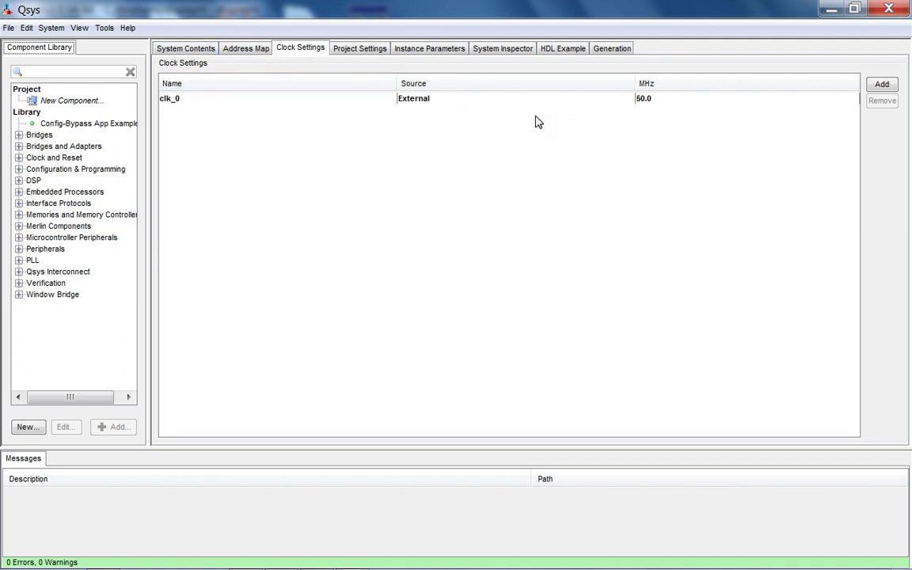
{"action": "left_click", "coordinate": [177, 47]}
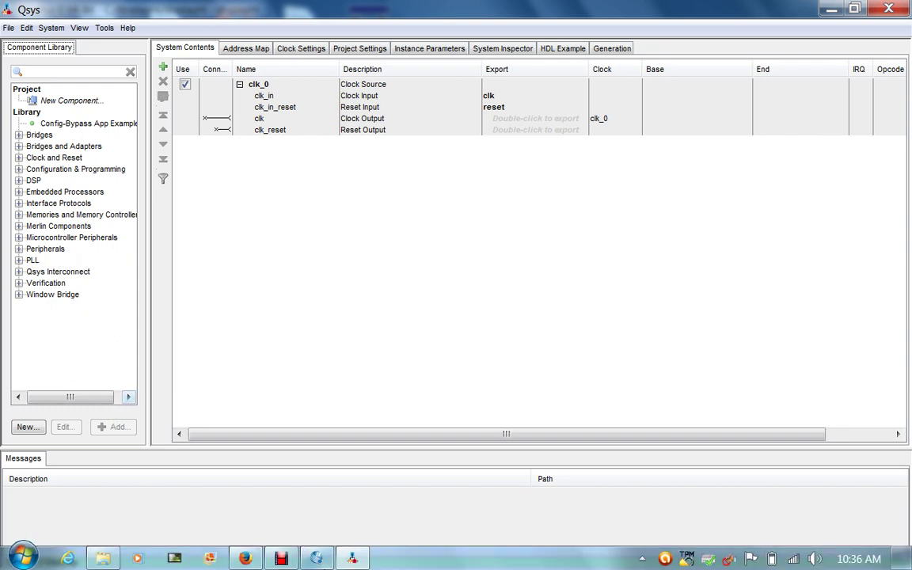
Step: In Firefox's University Program page, download the Windows EXE installer for Quartus II 13.0
{"action": "left_click", "coordinate": [277, 538]}
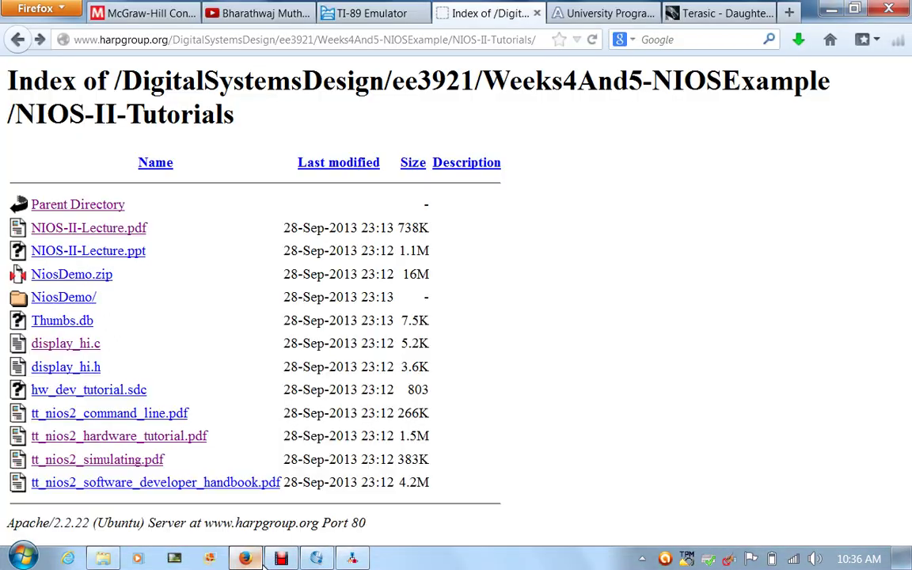
{"action": "left_click", "coordinate": [605, 14]}
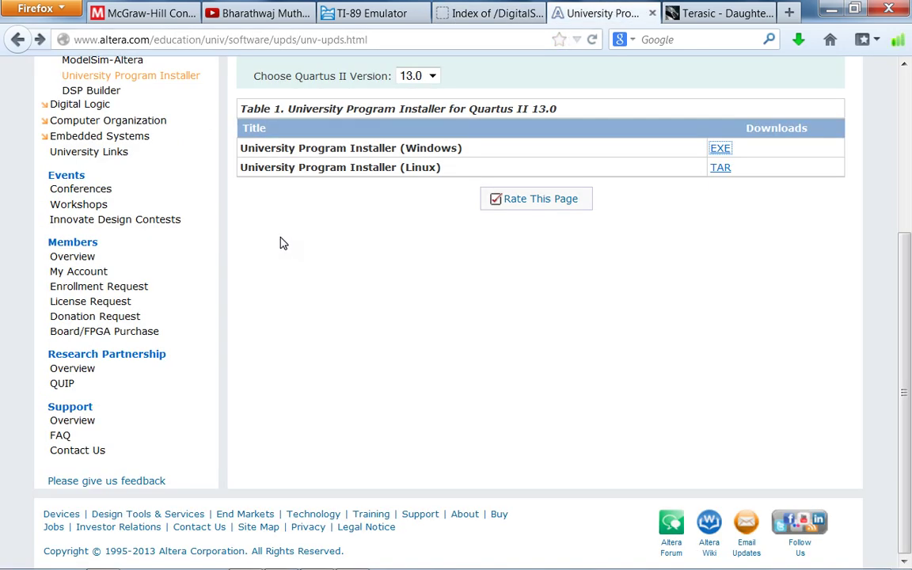
{"action": "scroll", "coordinate": [153, 194], "scroll_direction": "up", "scroll_amount": 5}
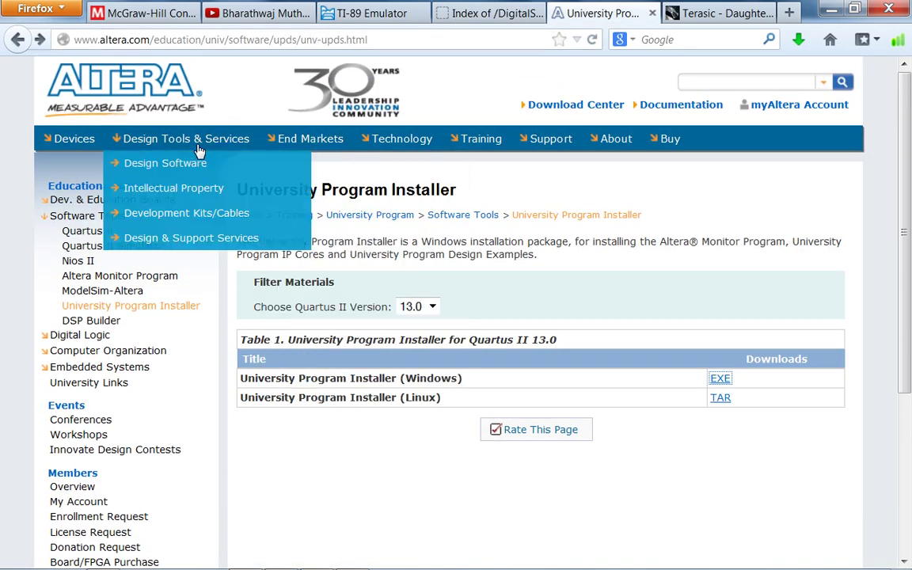
{"action": "left_click", "coordinate": [719, 380]}
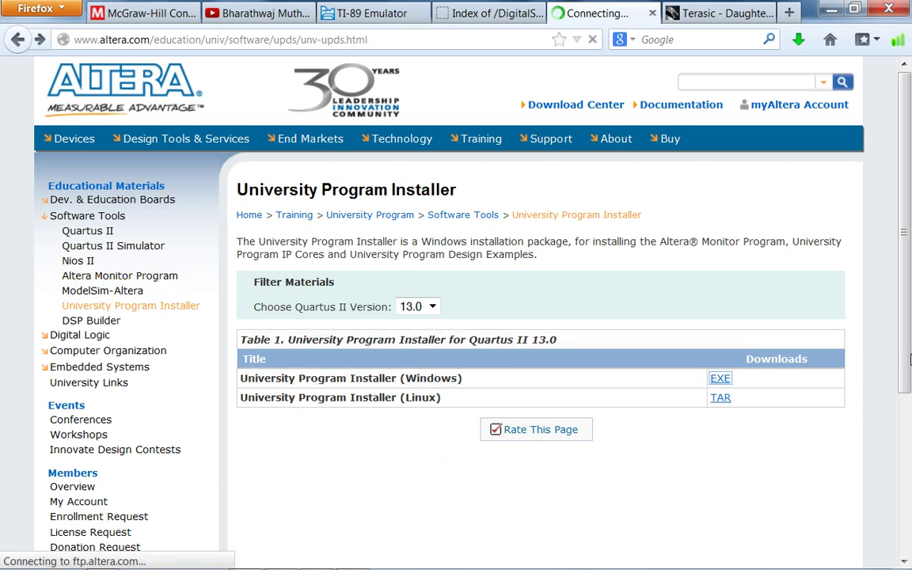
Step: Request the Windows EXE installer from the Computer Organization IP Cores page, then return to Qsys
{"action": "left_click", "coordinate": [88, 352]}
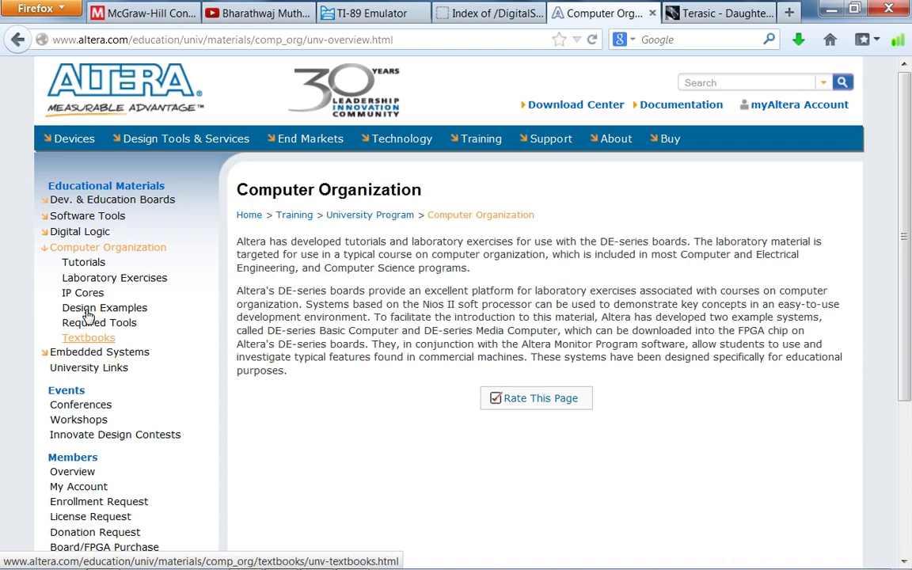
{"action": "left_click", "coordinate": [84, 295]}
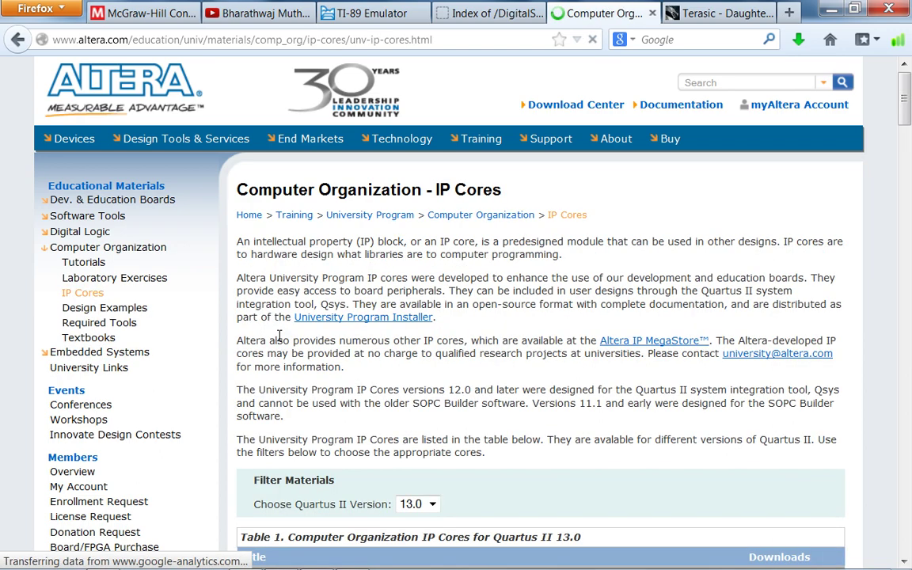
{"action": "scroll", "coordinate": [400, 348], "scroll_direction": "down", "scroll_amount": 8}
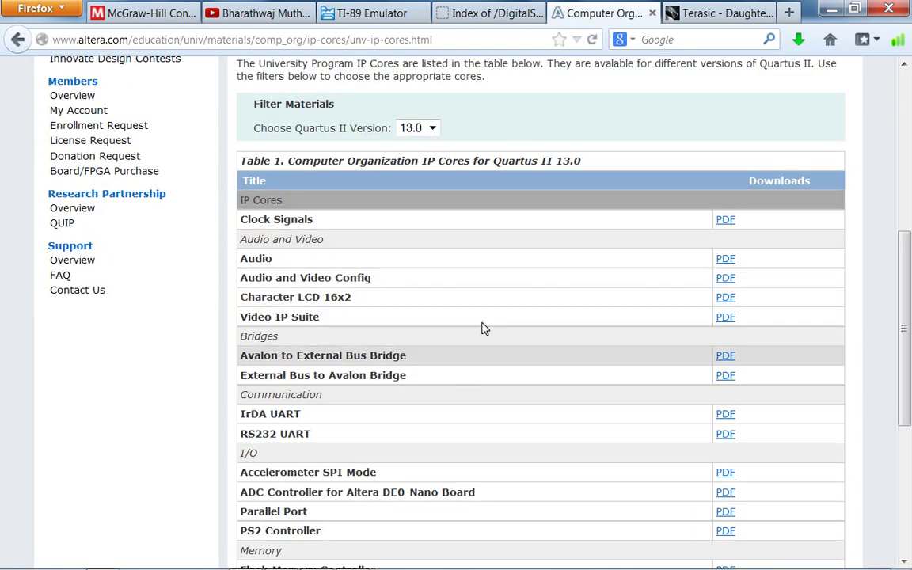
{"action": "scroll", "coordinate": [600, 427], "scroll_direction": "down", "scroll_amount": 5}
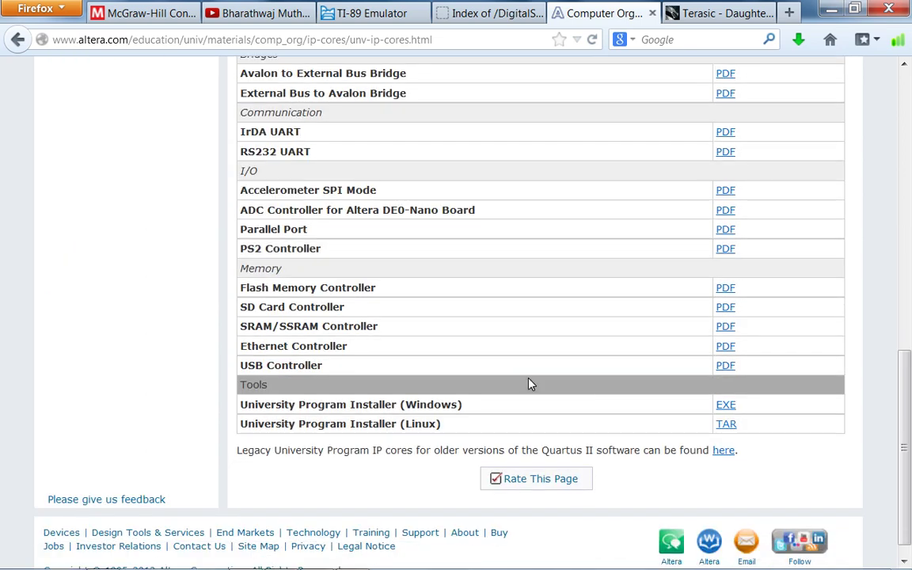
{"action": "left_click", "coordinate": [730, 408]}
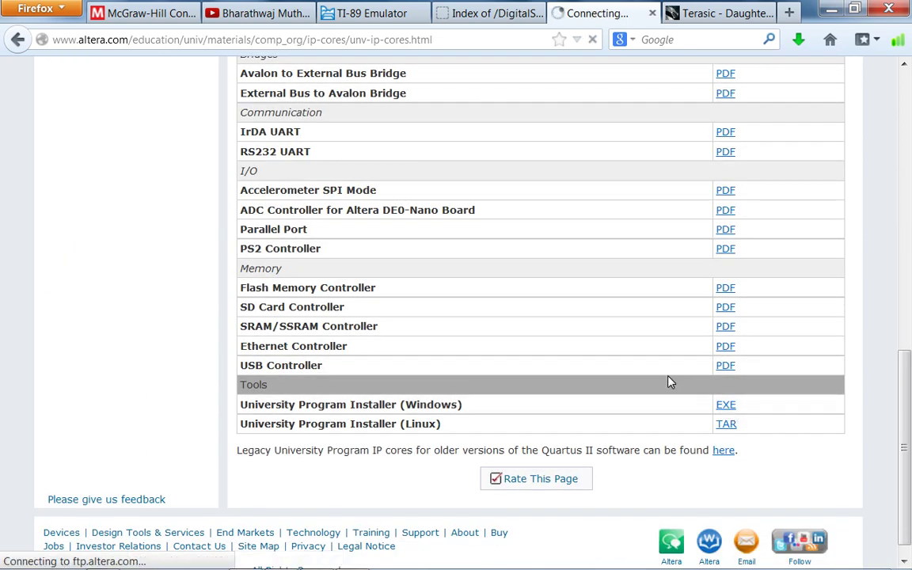
{"action": "left_click", "coordinate": [341, 559]}
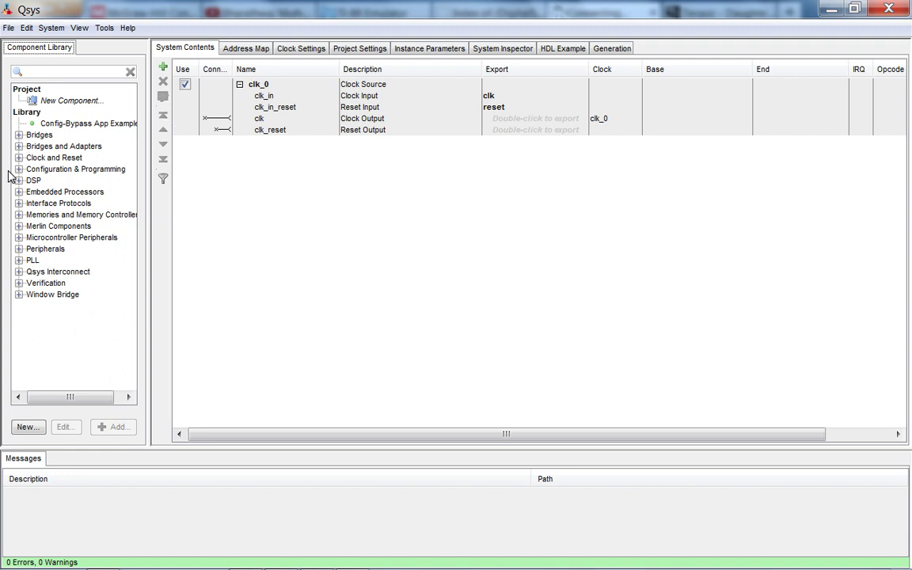
Step: Add a Nios II Processor from Embedded Processors, opening nios2_qsys_0's parameter editor
{"action": "left_click", "coordinate": [19, 191]}
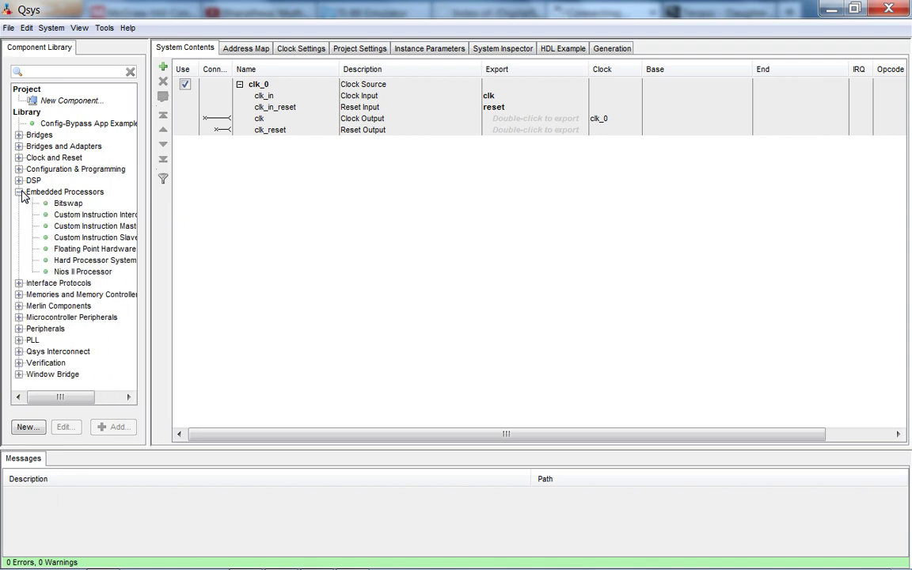
{"action": "left_click", "coordinate": [101, 273]}
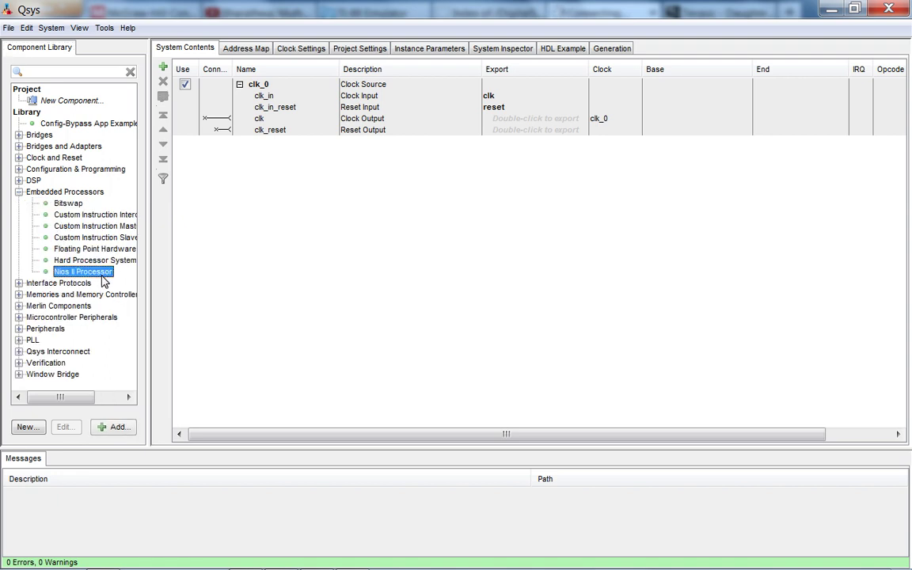
{"action": "double_click", "coordinate": [102, 274]}
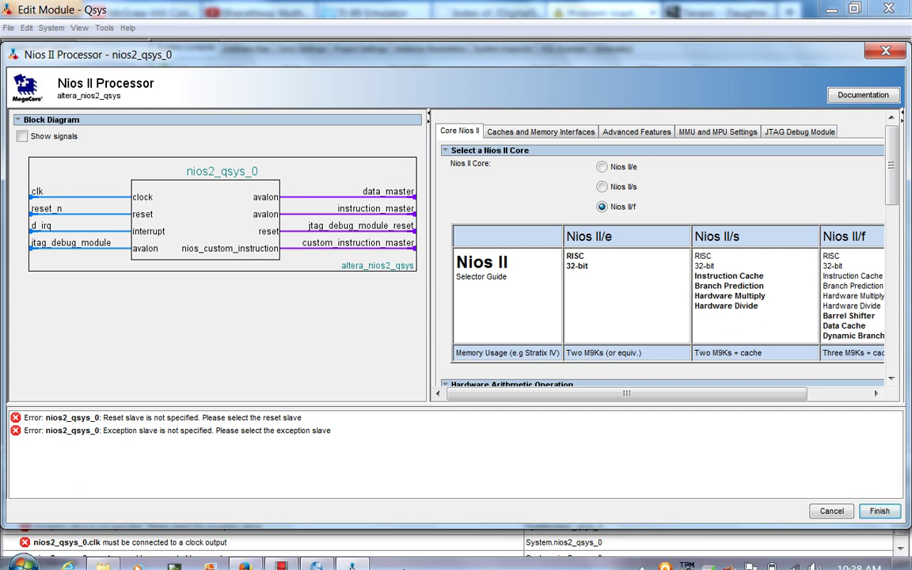
Step: Leave the timed-out FTP download in Firefox and go back to the IP Cores page
{"action": "left_click", "coordinate": [245, 558]}
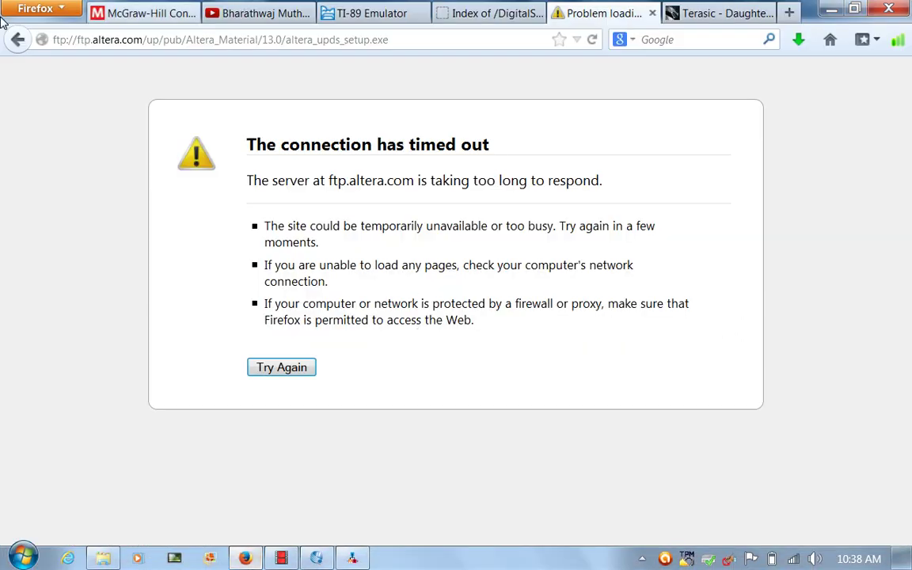
{"action": "left_click", "coordinate": [17, 40]}
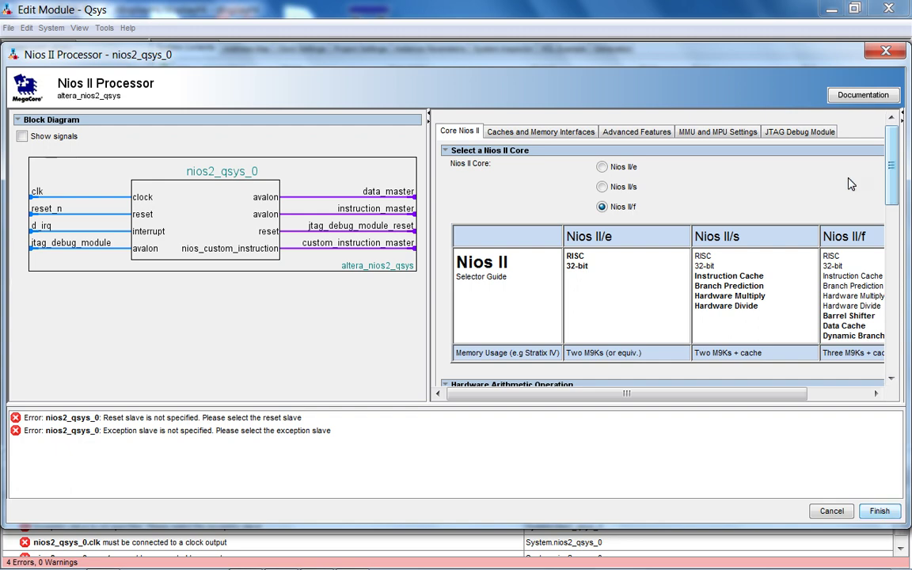
{"action": "left_click", "coordinate": [711, 132]}
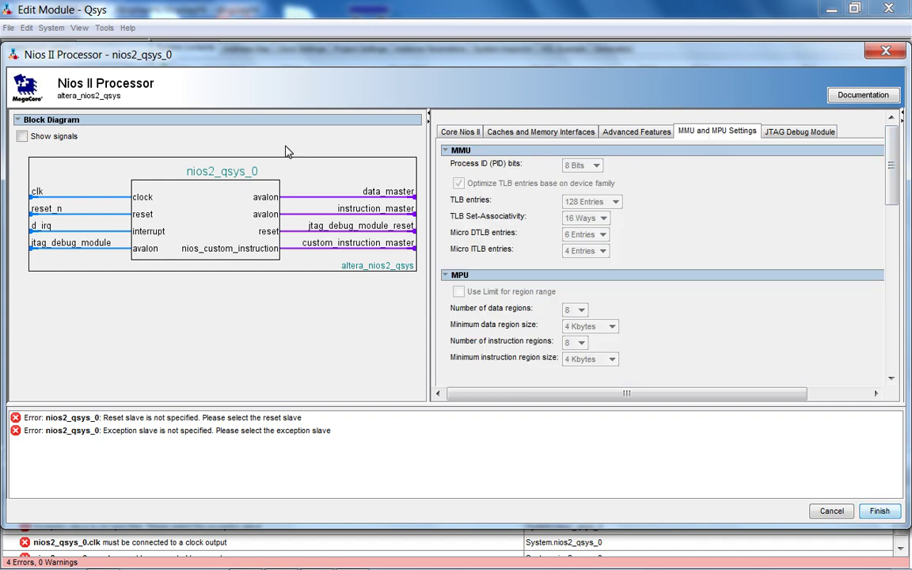
{"action": "left_click", "coordinate": [464, 132]}
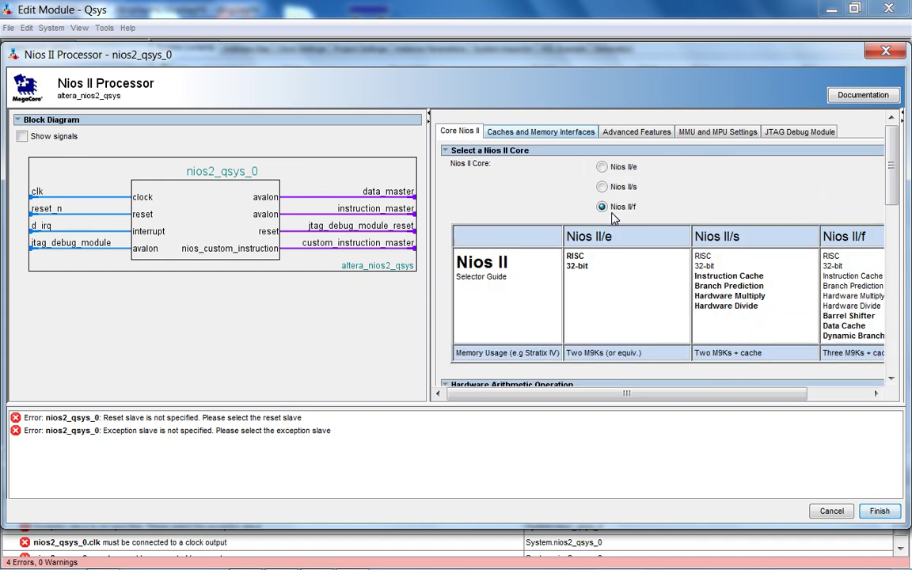
{"action": "left_click", "coordinate": [602, 167]}
{"action": "scroll", "coordinate": [702, 200], "scroll_direction": "down", "scroll_amount": 3}
{"action": "scroll", "coordinate": [702, 204], "scroll_direction": "down", "scroll_amount": 5}
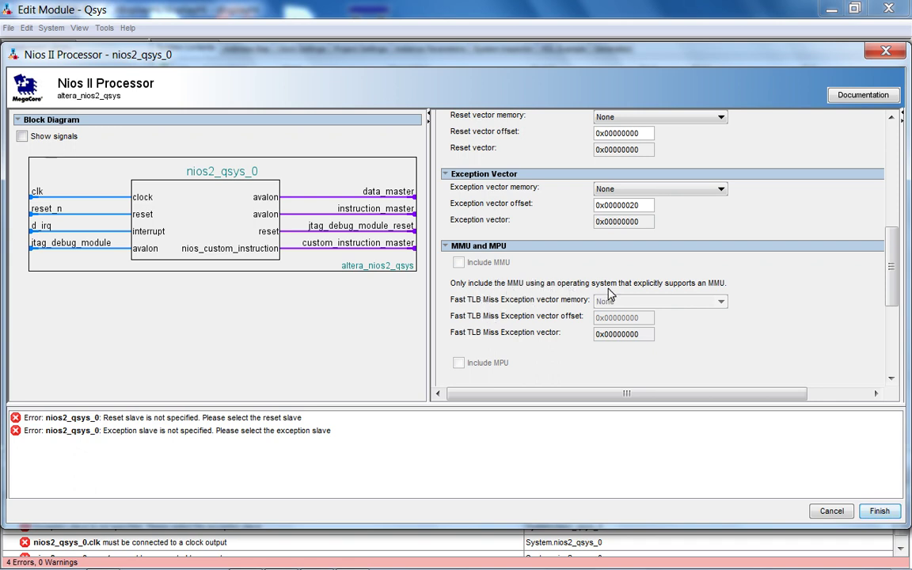
{"action": "scroll", "coordinate": [626, 304], "scroll_direction": "up", "scroll_amount": 1}
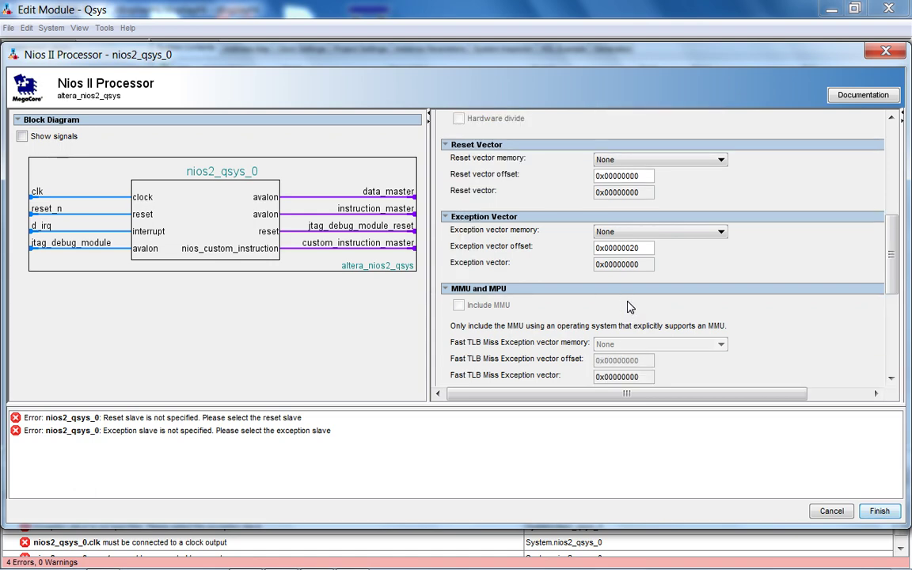
{"action": "scroll", "coordinate": [624, 302], "scroll_direction": "up", "scroll_amount": 8}
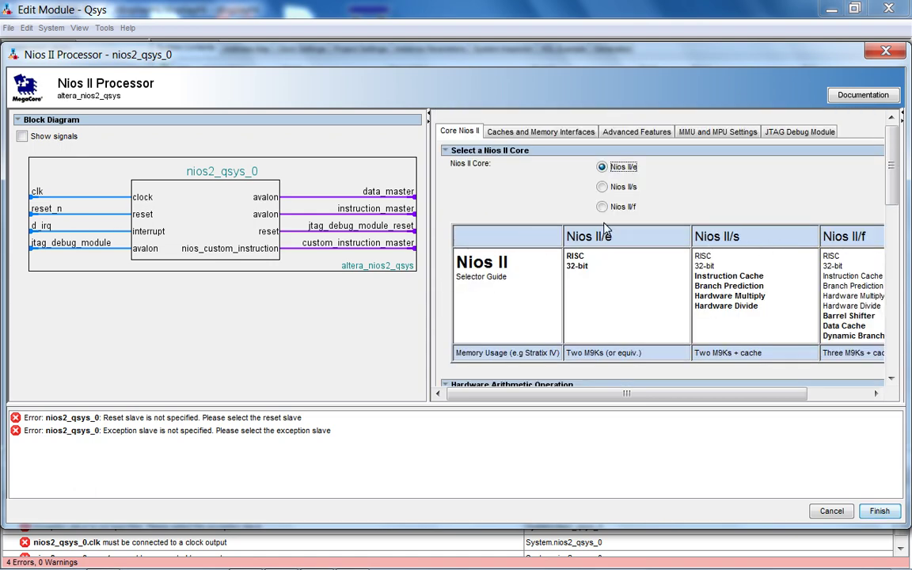
{"action": "left_click", "coordinate": [612, 207]}
{"action": "scroll", "coordinate": [570, 198], "scroll_direction": "down", "scroll_amount": 5}
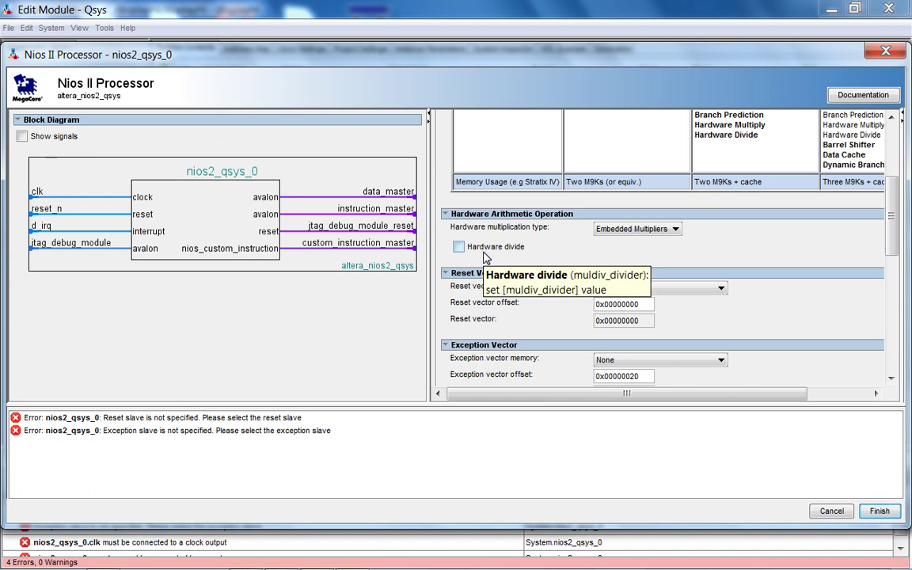
{"action": "scroll", "coordinate": [486, 257], "scroll_direction": "up", "scroll_amount": 3}
{"action": "scroll", "coordinate": [464, 277], "scroll_direction": "up", "scroll_amount": 1}
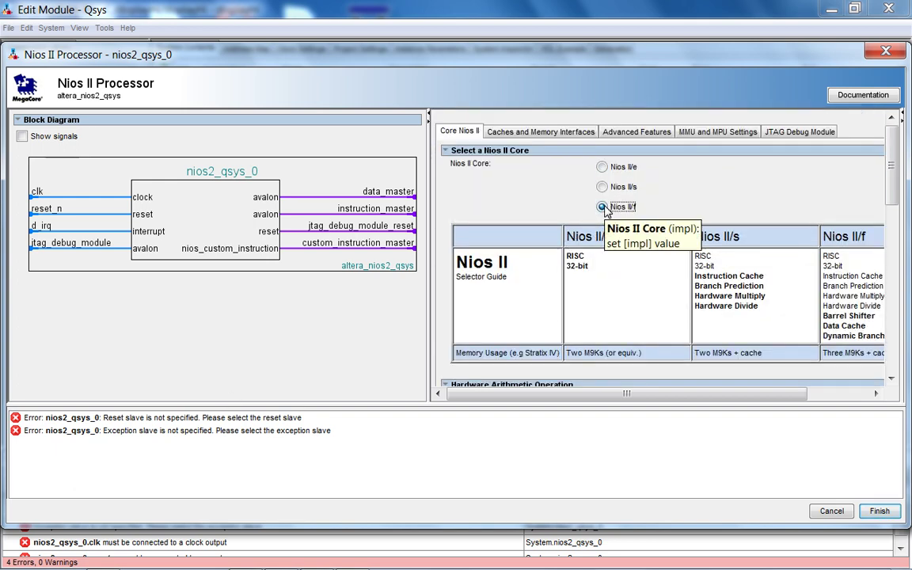
Step: Finish the Nios II processor, then add an On-Chip Memory sized 16384 bytes instead of 4096
{"action": "left_click", "coordinate": [879, 510]}
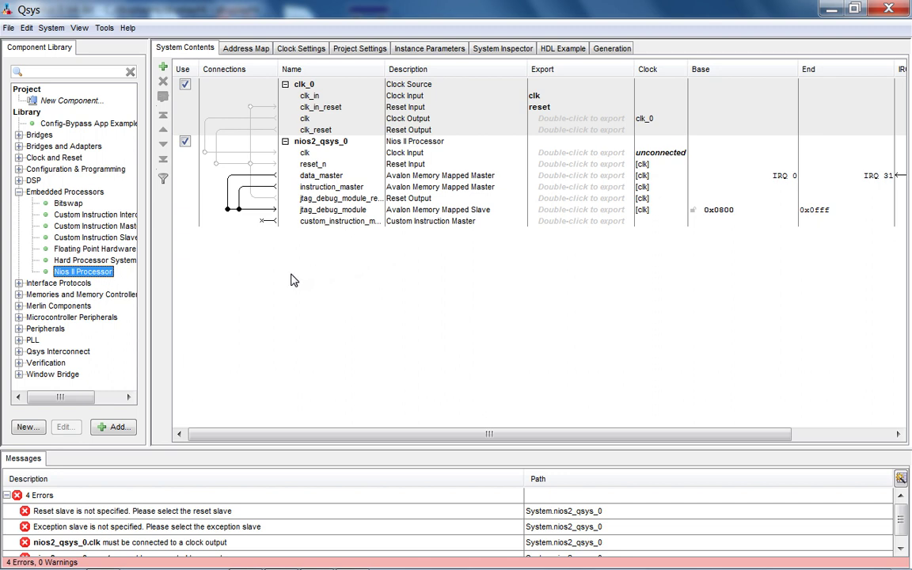
{"action": "left_click", "coordinate": [18, 295]}
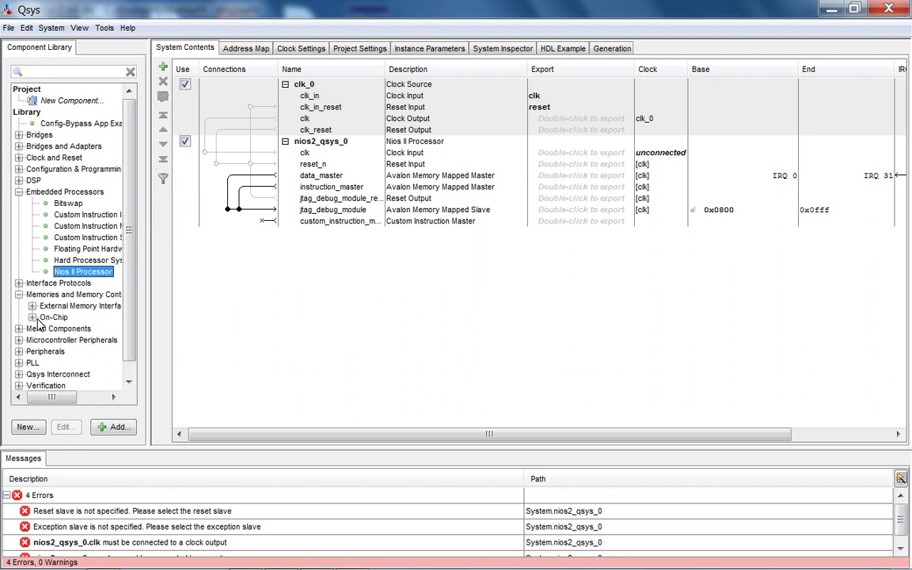
{"action": "left_click", "coordinate": [32, 317]}
{"action": "scroll", "coordinate": [93, 394], "scroll_direction": "down", "scroll_amount": 1}
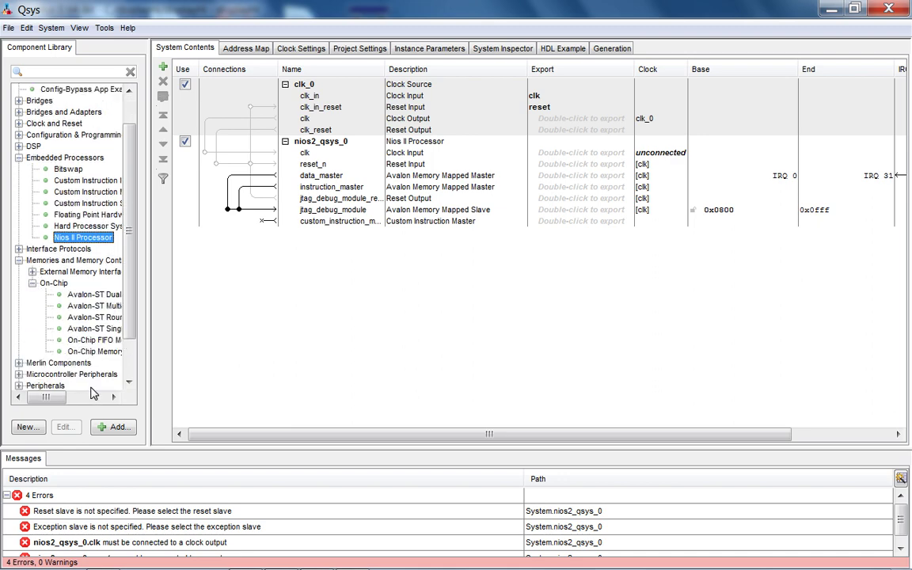
{"action": "double_click", "coordinate": [89, 352]}
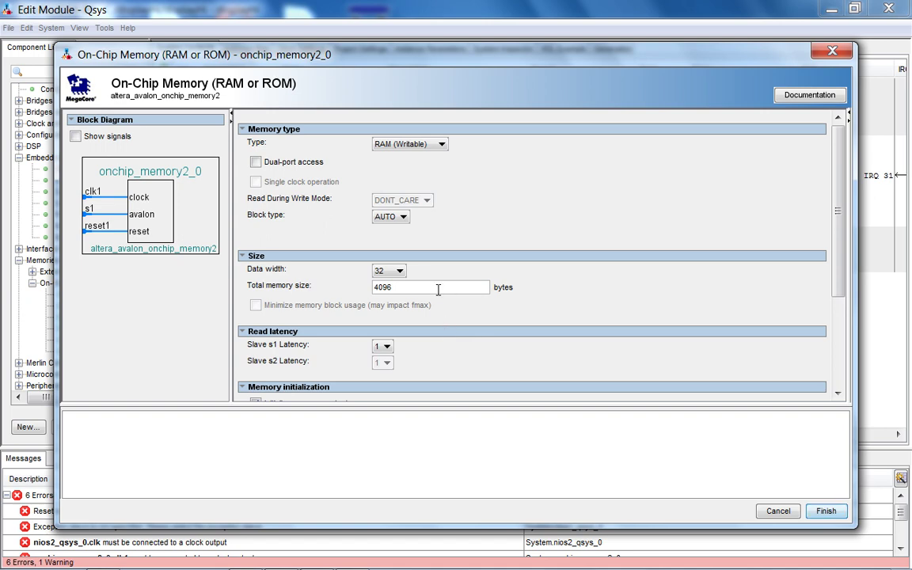
{"action": "left_click_drag", "start_coordinate": [437, 289], "coordinate": [328, 287]}
{"action": "type", "text": "16384"}
{"action": "left_click", "coordinate": [826, 511]}
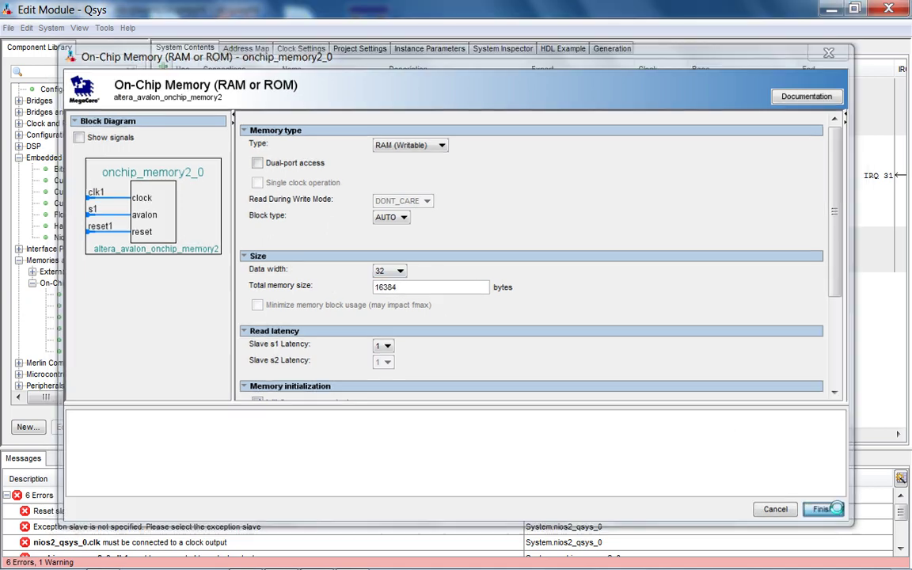
Step: Rename onchip_memory2_0 to onchip16Kb
{"action": "left_click", "coordinate": [346, 236]}
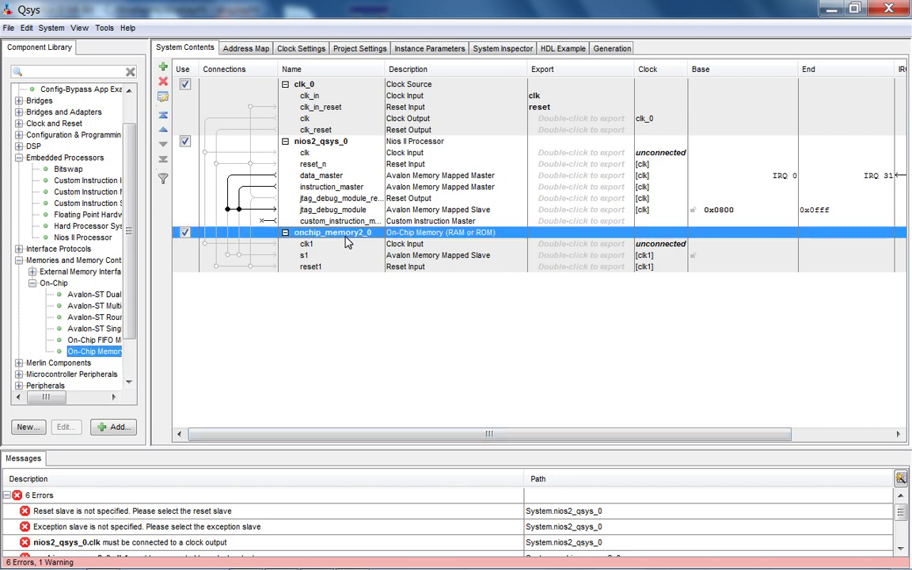
{"action": "right_click", "coordinate": [346, 238]}
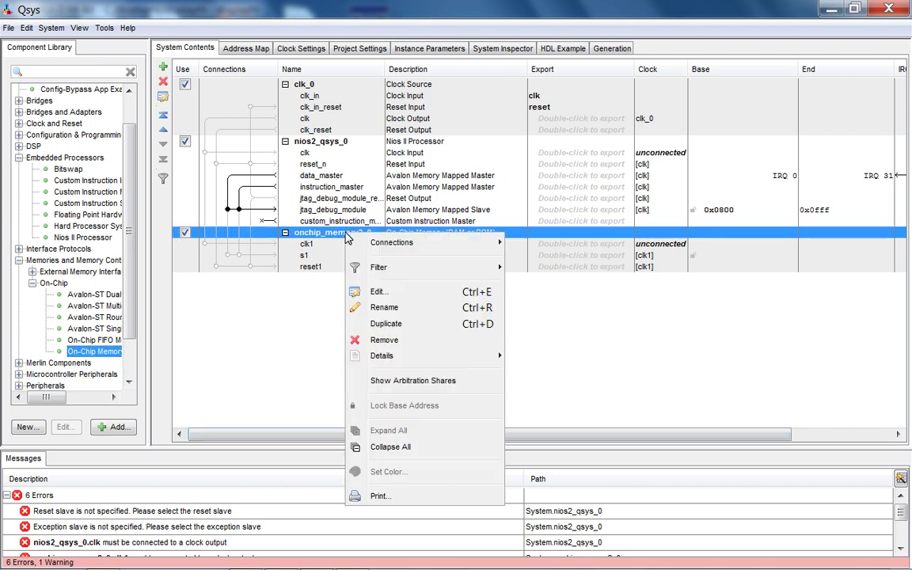
{"action": "left_click", "coordinate": [386, 308]}
{"action": "type", "text": "onchip"}
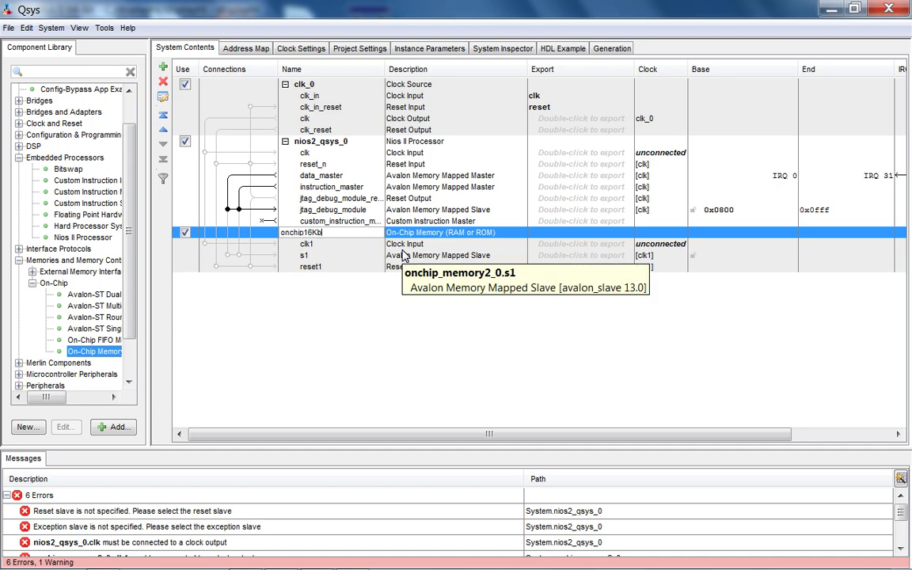
{"action": "type", "text": "16Kb"}
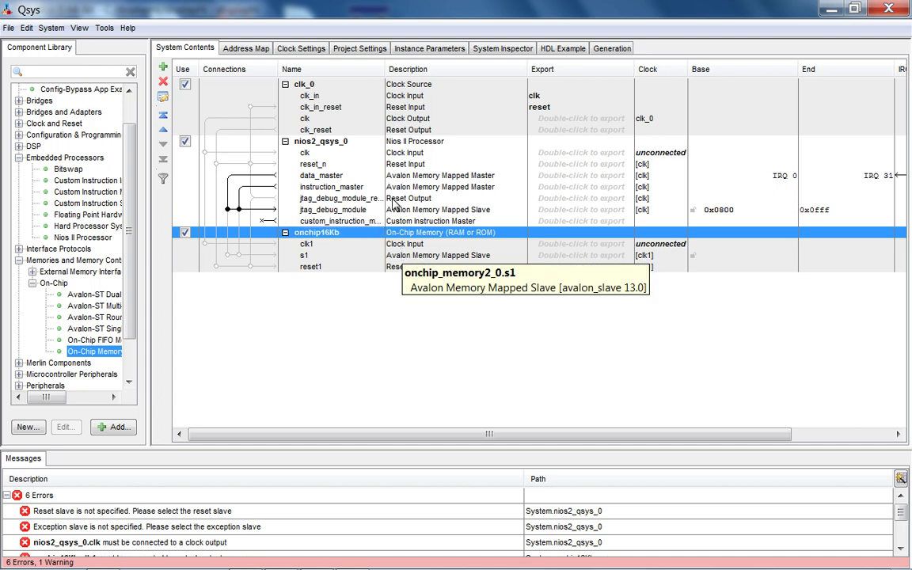
{"action": "left_click", "coordinate": [309, 143]}
Step: Rename the nios2_qsys_0 processor to nios2
{"action": "right_click", "coordinate": [309, 147]}
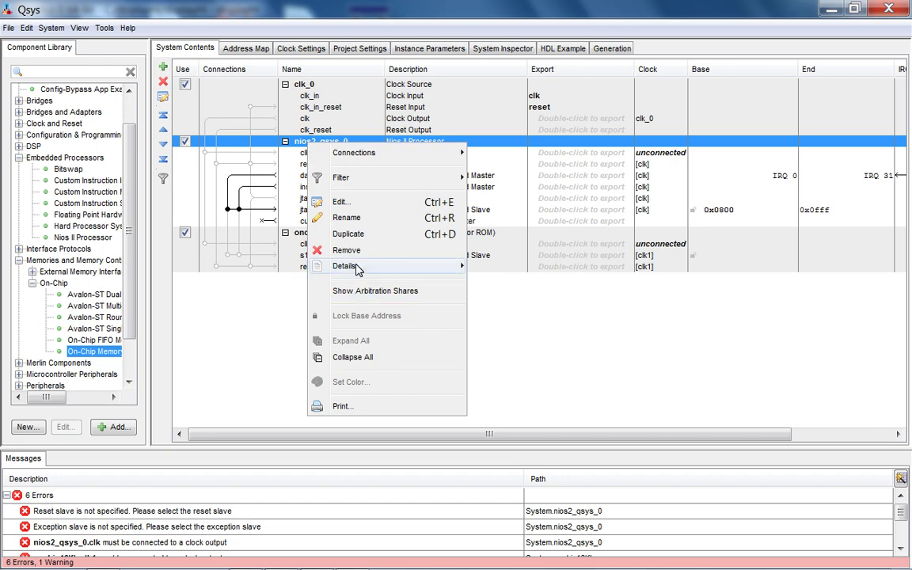
{"action": "left_click", "coordinate": [356, 220]}
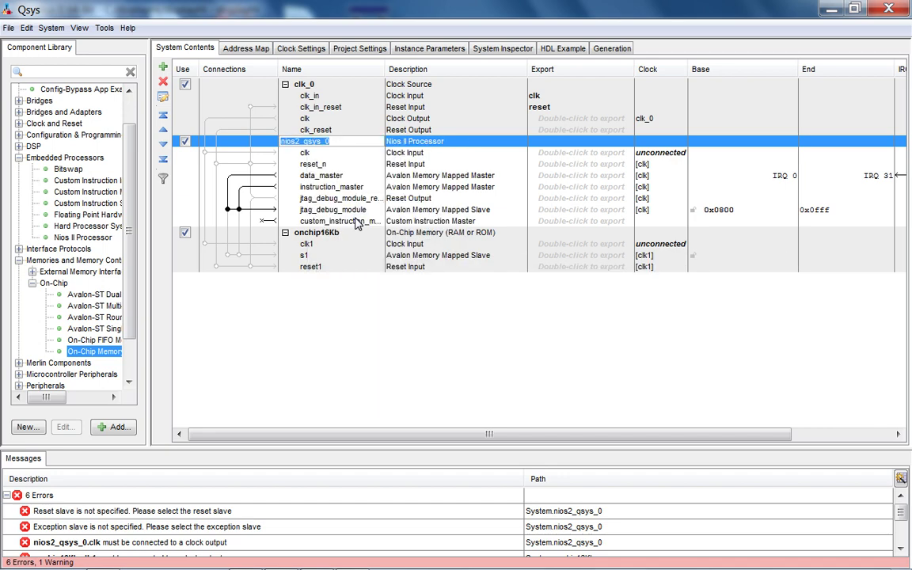
{"action": "type", "text": "nios2"}
{"action": "key", "text": "Return"}
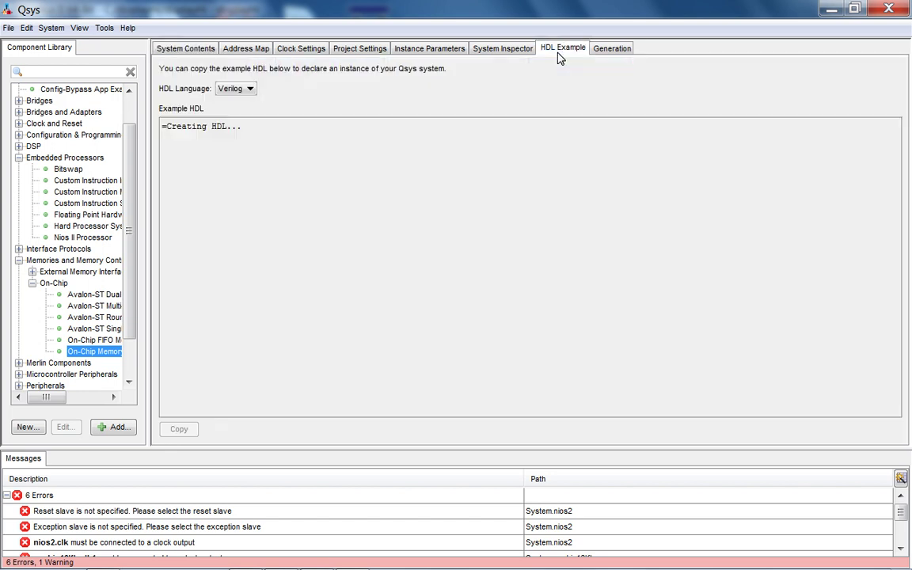
Step: Show the HDL example in VHDL, inspect its ports such as reset_reset_n, then return to System Contents
{"action": "left_click", "coordinate": [227, 90]}
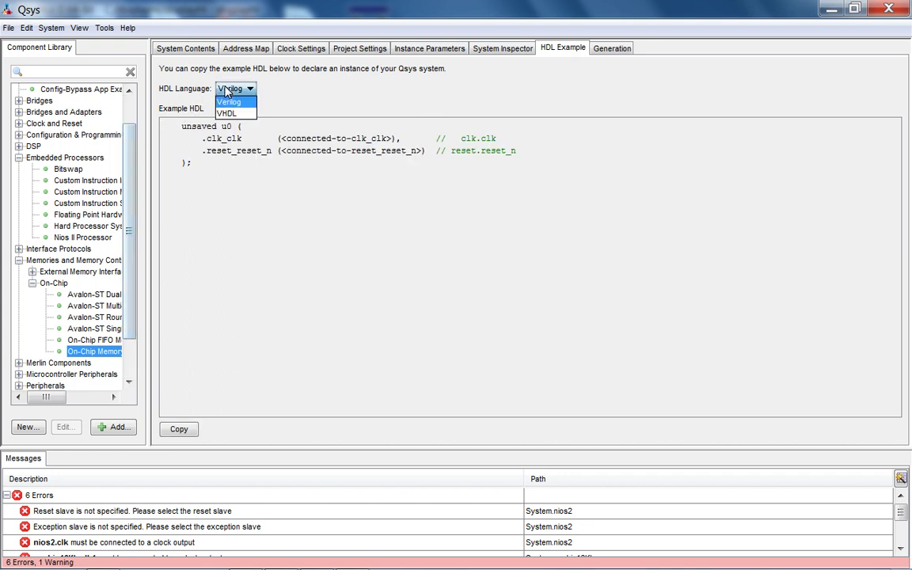
{"action": "left_click", "coordinate": [226, 113]}
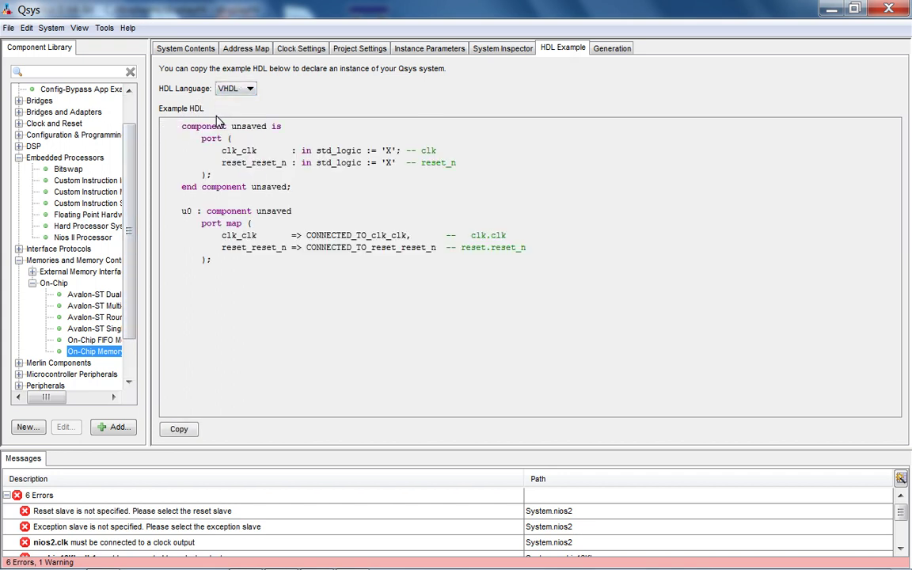
{"action": "left_click_drag", "start_coordinate": [210, 146], "coordinate": [418, 299]}
{"action": "left_click", "coordinate": [419, 301]}
{"action": "left_click_drag", "start_coordinate": [291, 163], "coordinate": [224, 170]}
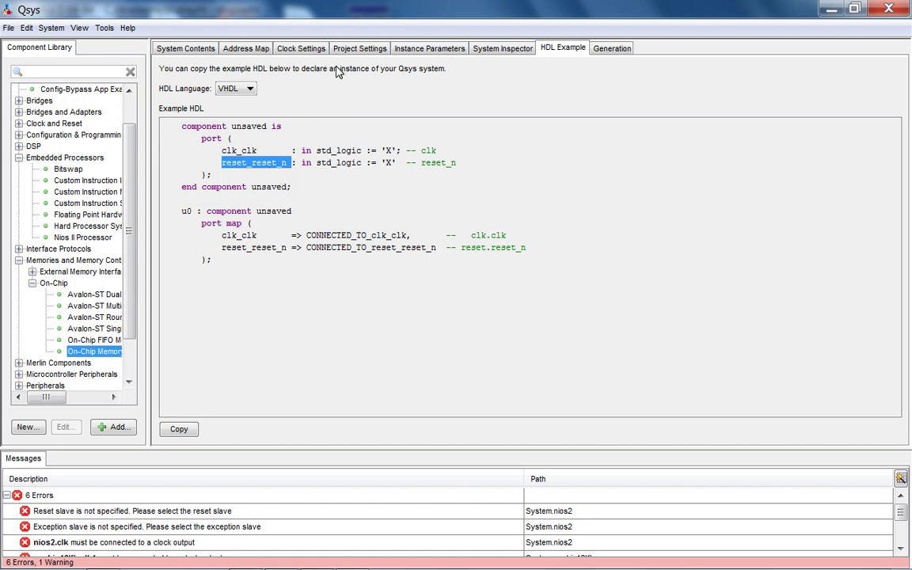
{"action": "left_click", "coordinate": [169, 46]}
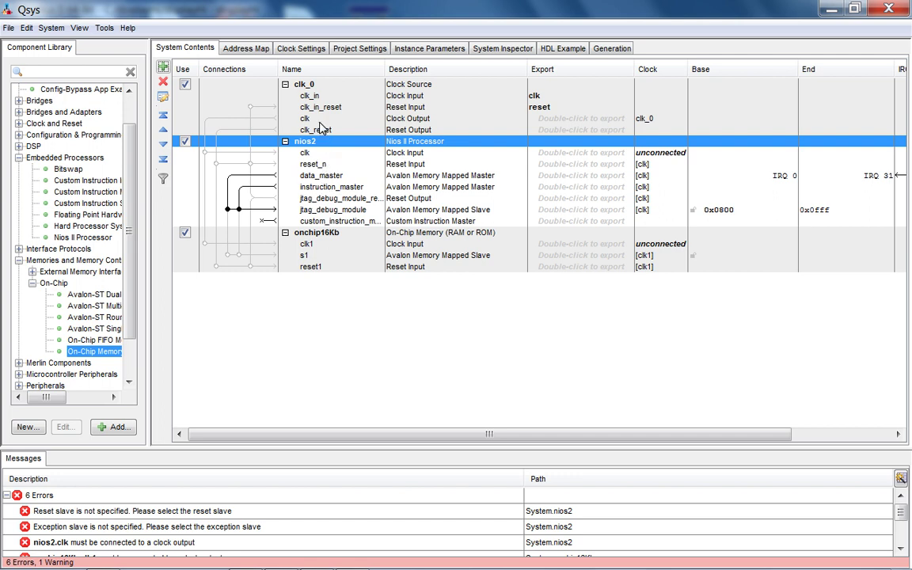
Step: Connect clk_0's clock and reset to nios2 and onchip16Kb, and onchip16Kb s1 to nios2 data_master
{"action": "left_click", "coordinate": [205, 152]}
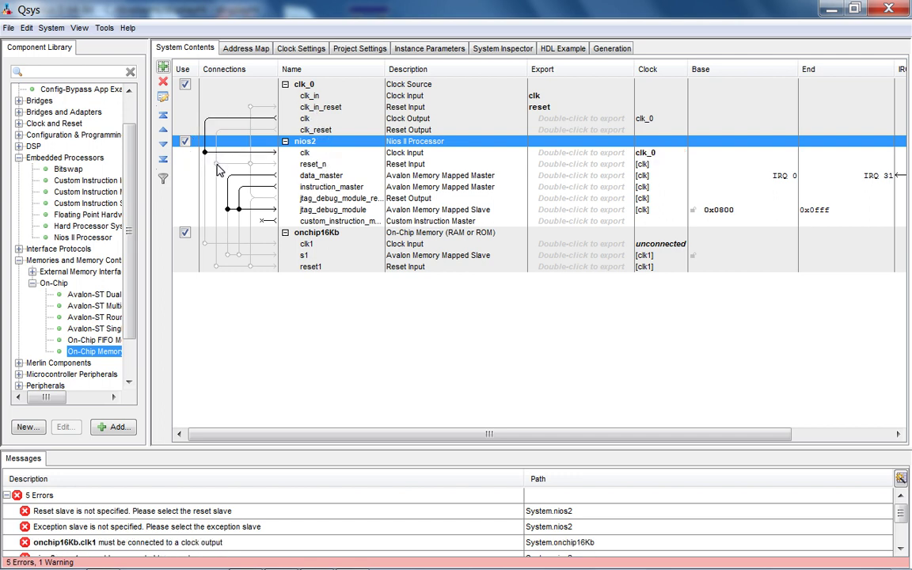
{"action": "left_click", "coordinate": [217, 164]}
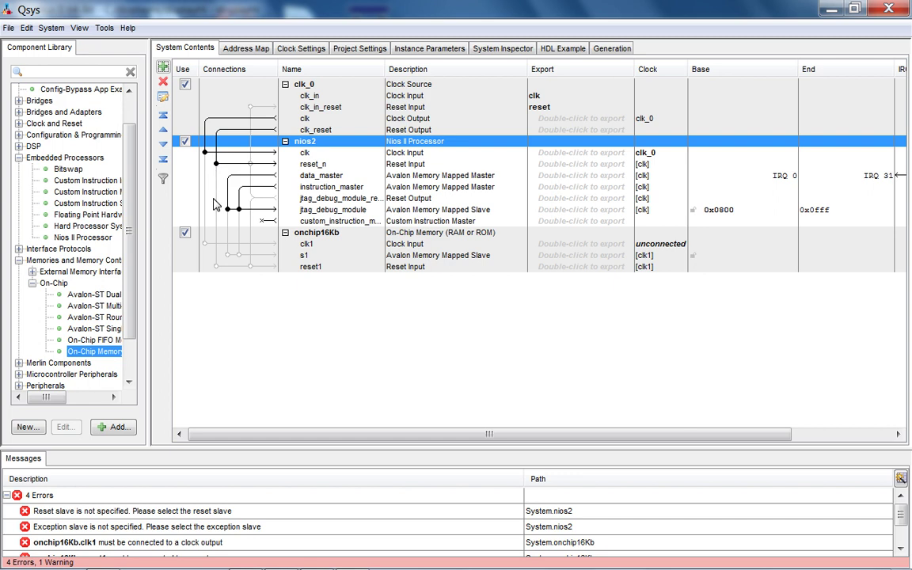
{"action": "left_click", "coordinate": [205, 243]}
{"action": "left_click", "coordinate": [215, 266]}
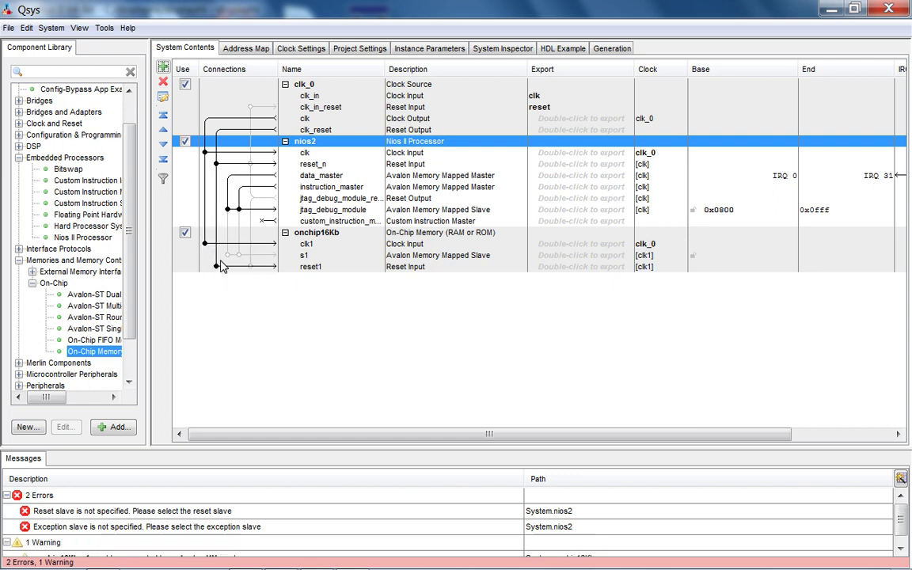
{"action": "left_click", "coordinate": [293, 176]}
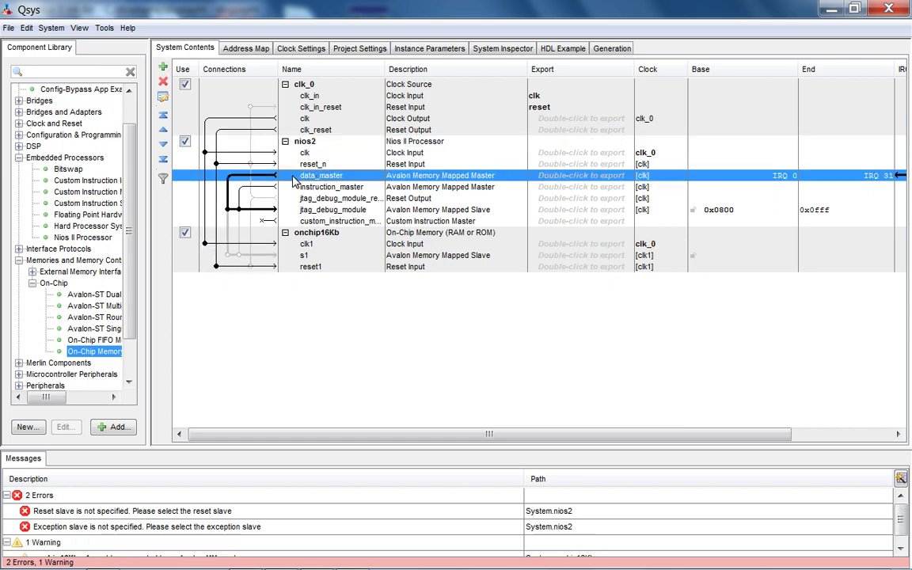
{"action": "left_click", "coordinate": [227, 255]}
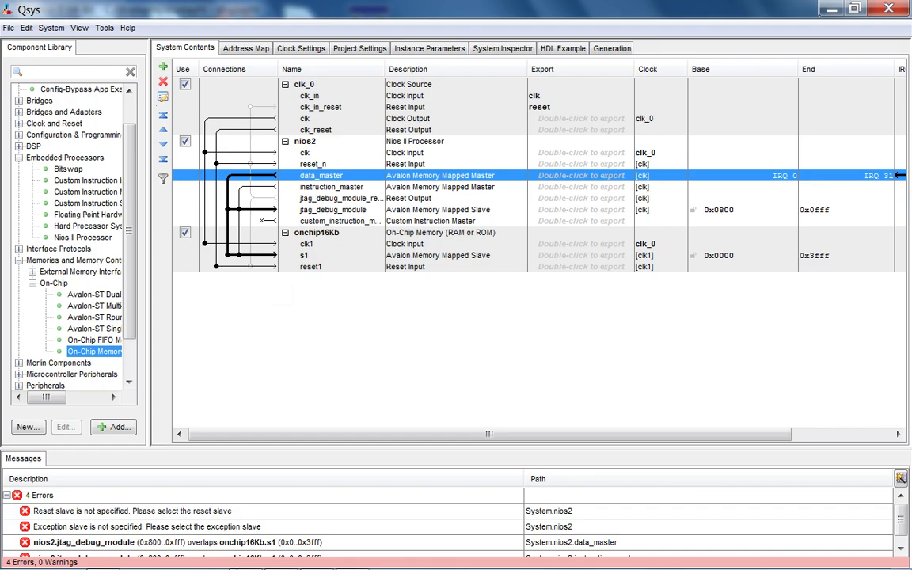
Step: In Firefox, show the 'Index of /DigitalS...' NIOS-II-Tutorials tab and select its URL
{"action": "left_click", "coordinate": [262, 555]}
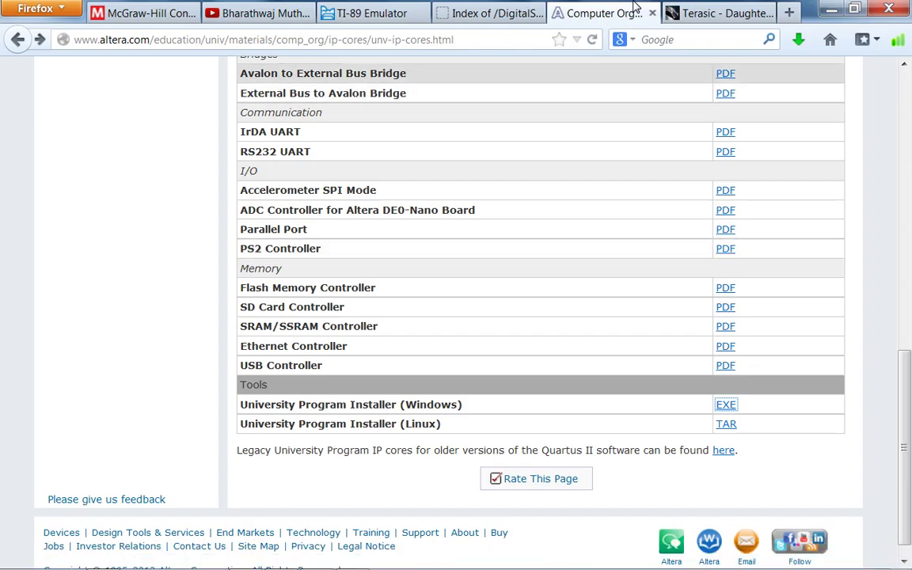
{"action": "left_click", "coordinate": [523, 11]}
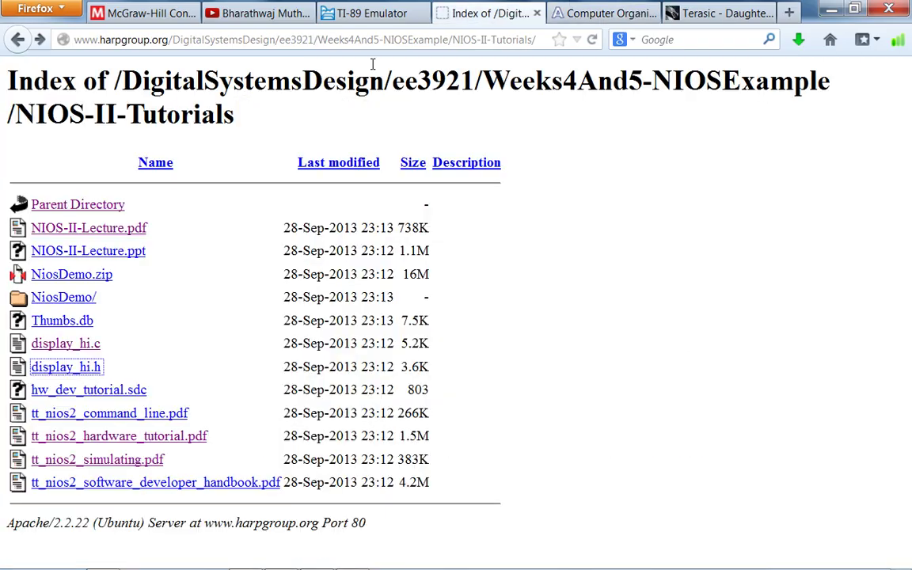
{"action": "left_click", "coordinate": [204, 38]}
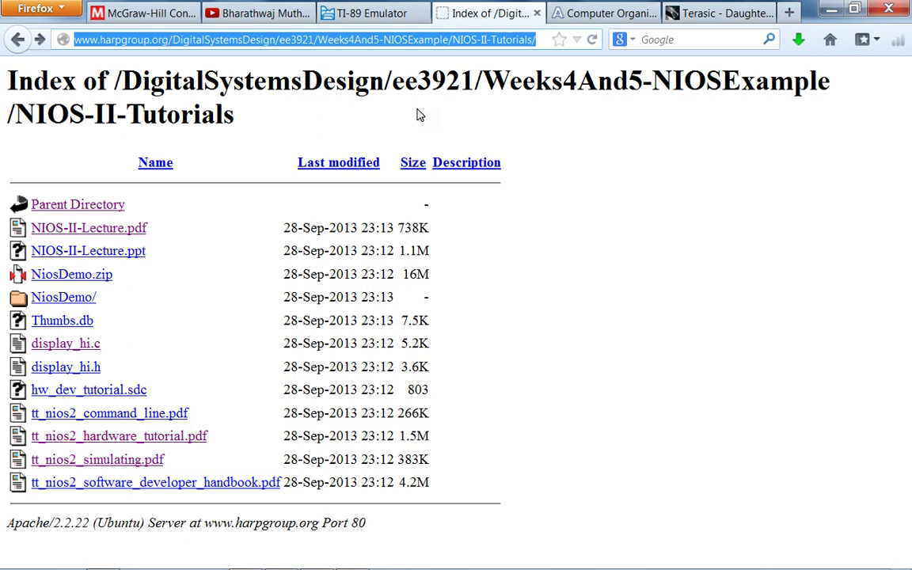
Step: Scroll the Computer Organization IP Cores page to the top, then go back to Quartus II
{"action": "left_click", "coordinate": [625, 12]}
{"action": "scroll", "coordinate": [429, 431], "scroll_direction": "up", "scroll_amount": 5}
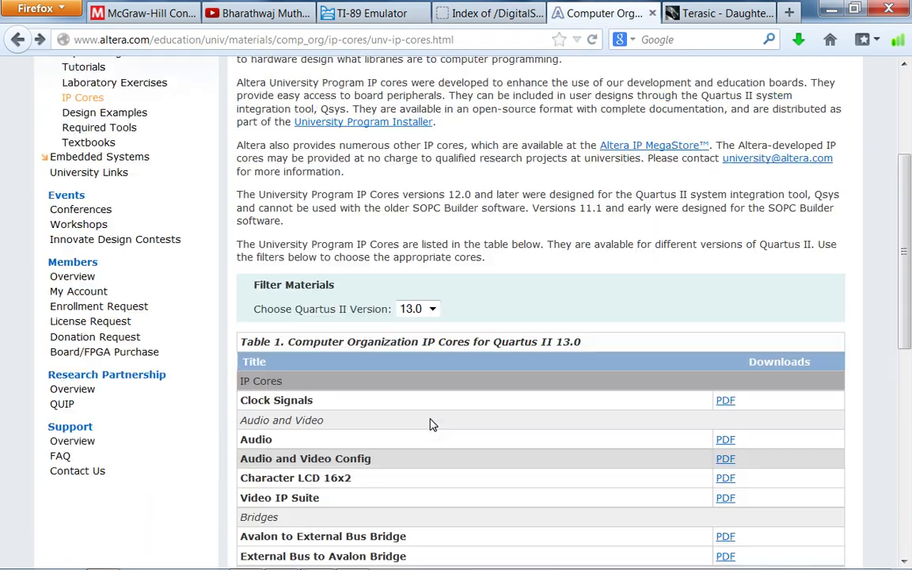
{"action": "scroll", "coordinate": [429, 425], "scroll_direction": "up", "scroll_amount": 4}
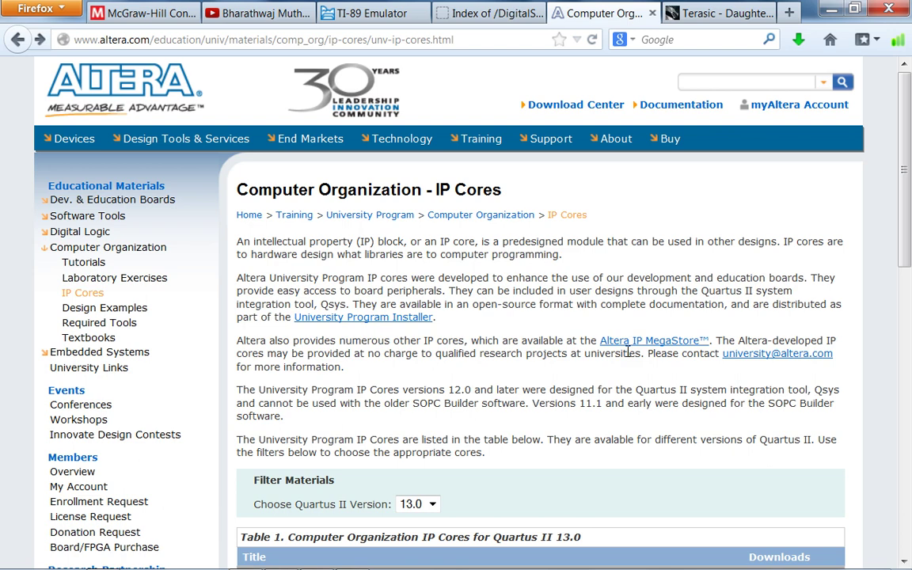
{"action": "mouse_move", "coordinate": [538, 568]}
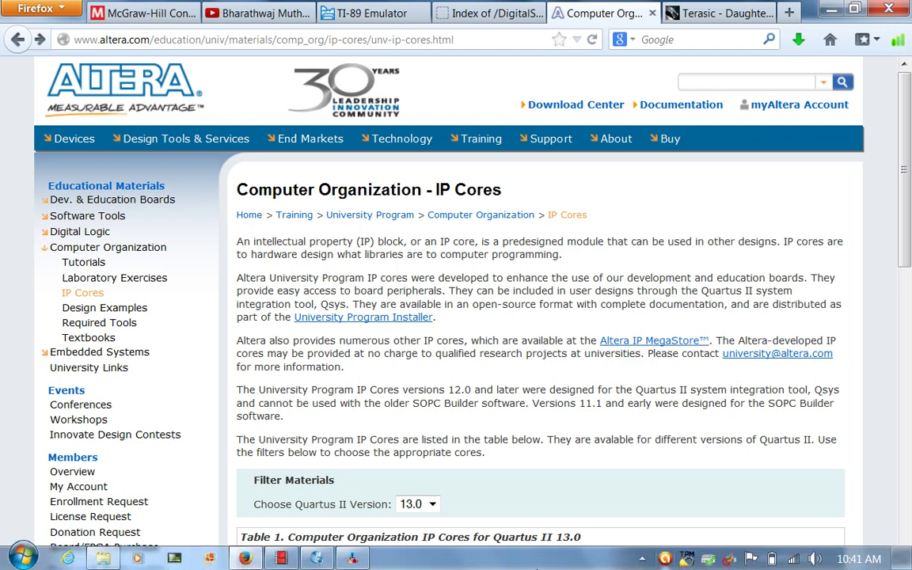
{"action": "left_click", "coordinate": [319, 560]}
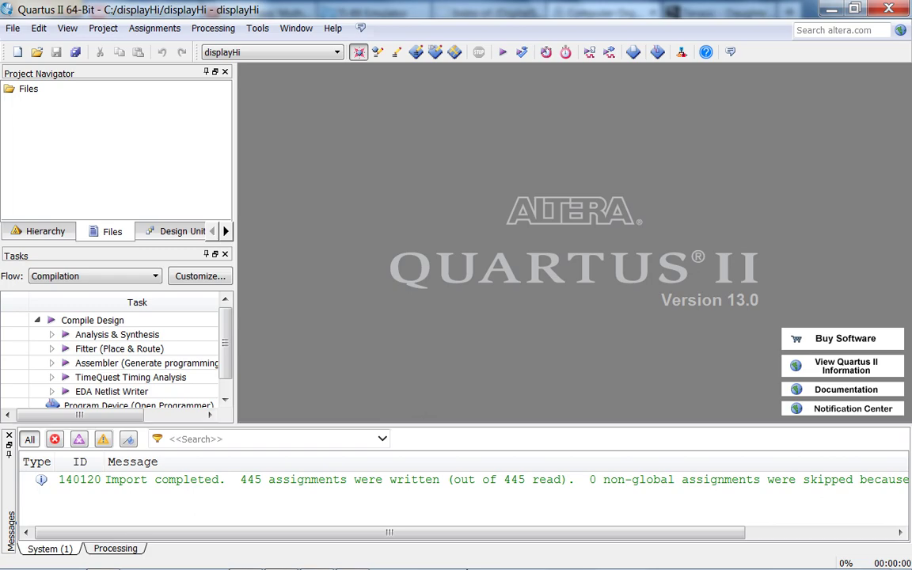
Step: Return to the Qsys window showing clk_0, nios2 and onchip16Kb
{"action": "left_click", "coordinate": [354, 561]}
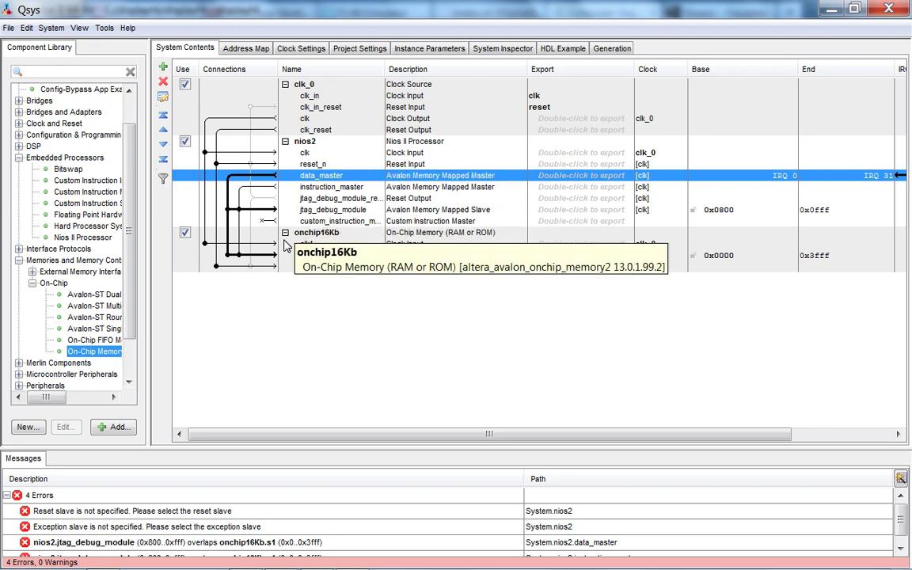
Step: Add a System ID Peripheral from Peripherals > Debug and Performance with default settings
{"action": "double_click", "coordinate": [49, 282]}
{"action": "left_click", "coordinate": [19, 326]}
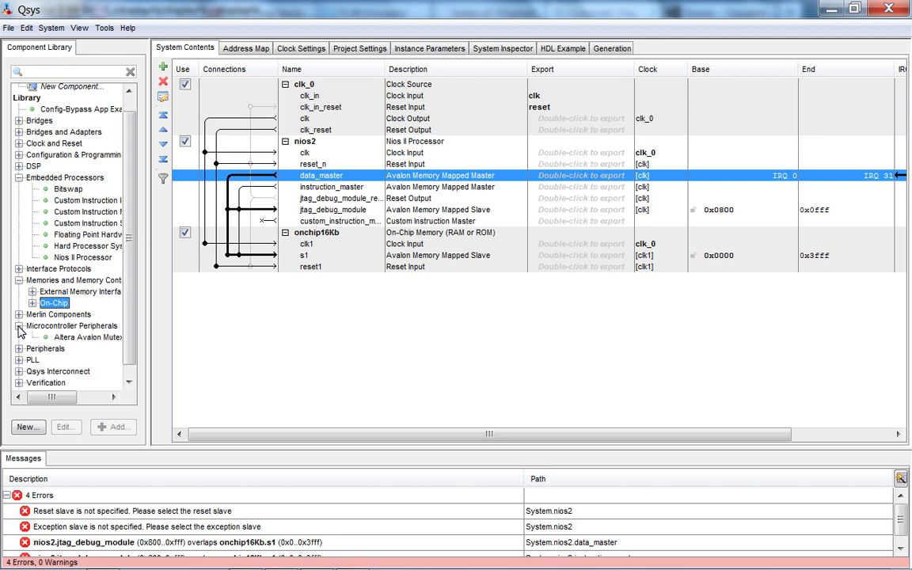
{"action": "left_click", "coordinate": [19, 326]}
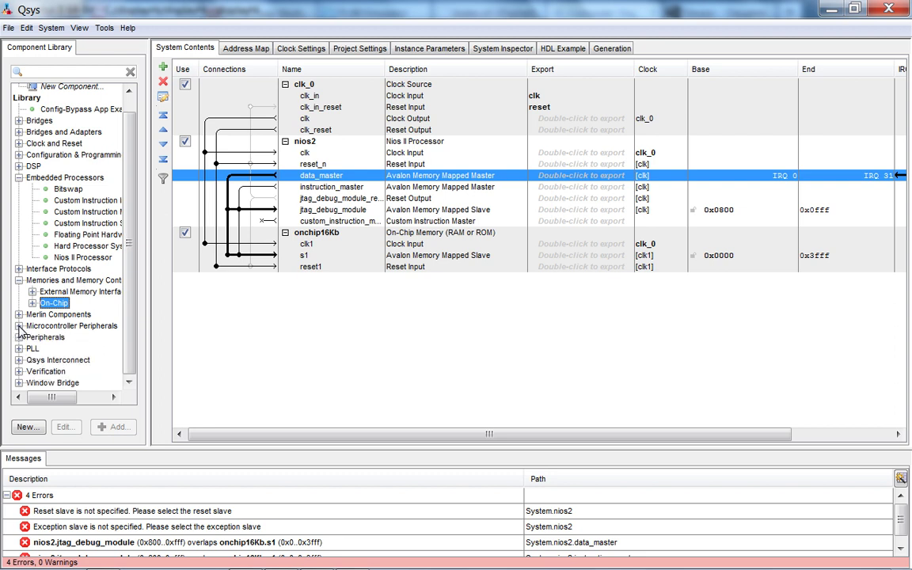
{"action": "left_click", "coordinate": [19, 337]}
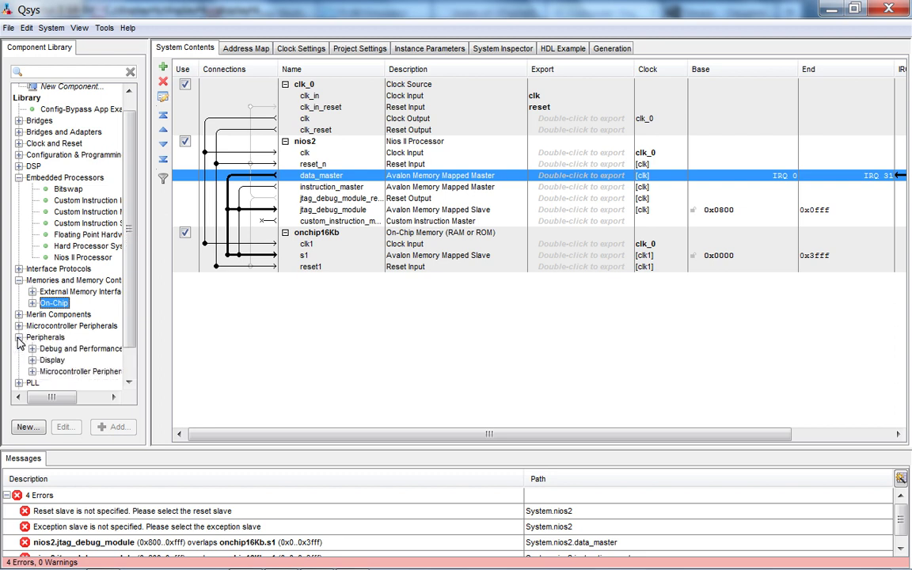
{"action": "left_click", "coordinate": [32, 348]}
{"action": "scroll", "coordinate": [30, 349], "scroll_direction": "down", "scroll_amount": 1}
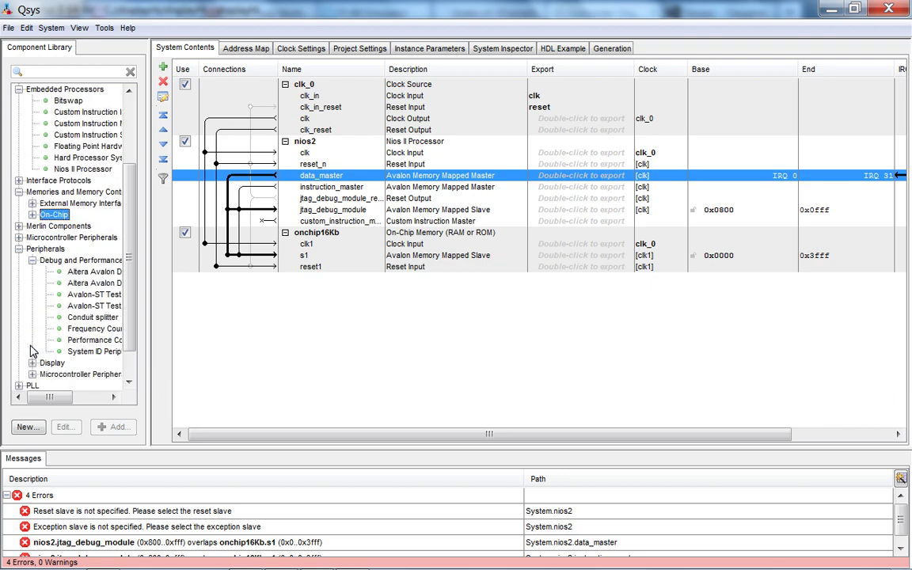
{"action": "left_click", "coordinate": [76, 353]}
{"action": "double_click", "coordinate": [76, 353]}
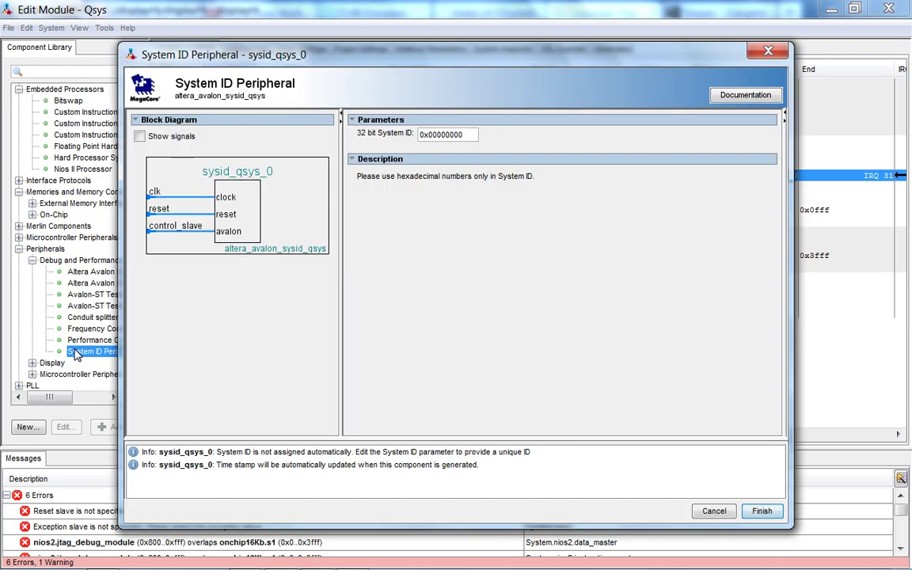
{"action": "left_click", "coordinate": [762, 511]}
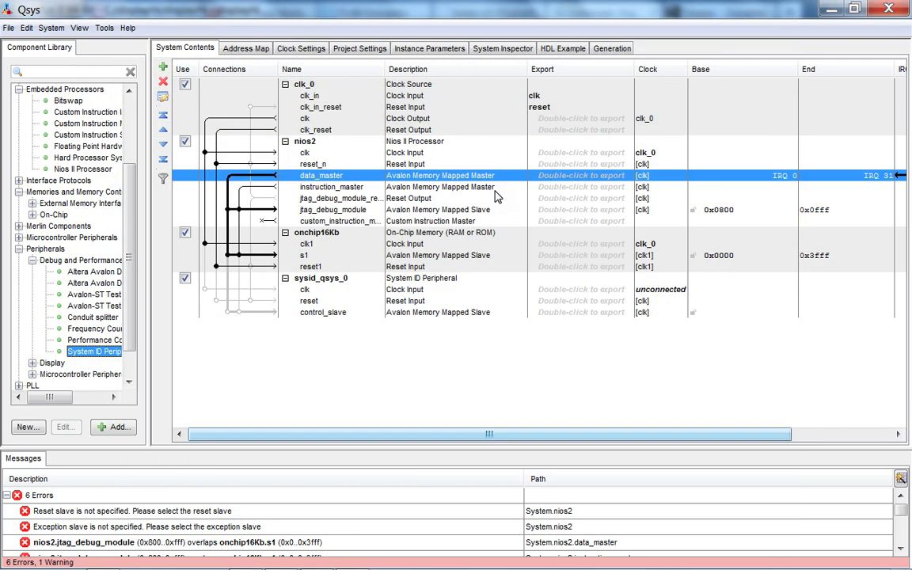
Step: Connect the system ID peripheral's clock, reset and control slave to clk_0 and the data master
{"action": "left_click", "coordinate": [205, 289]}
{"action": "left_click", "coordinate": [216, 301]}
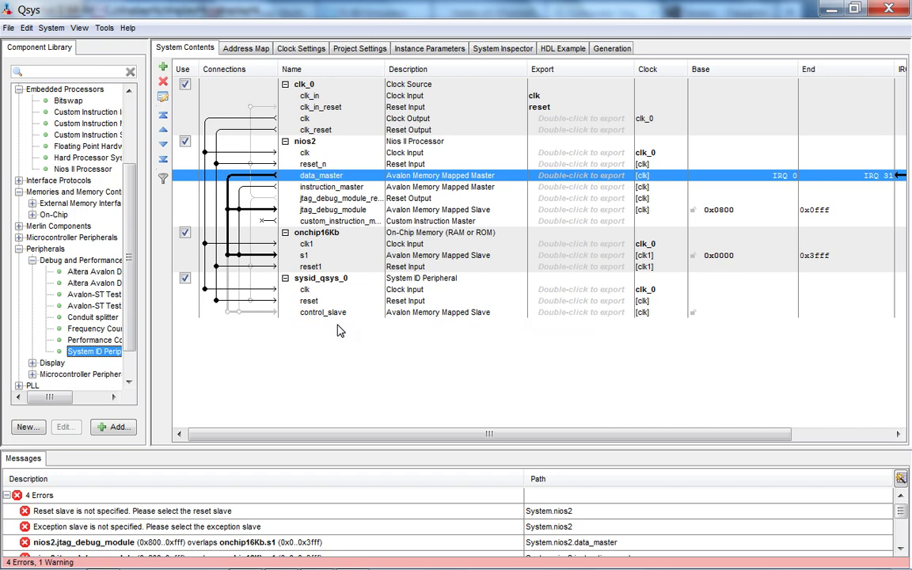
{"action": "left_click", "coordinate": [228, 312]}
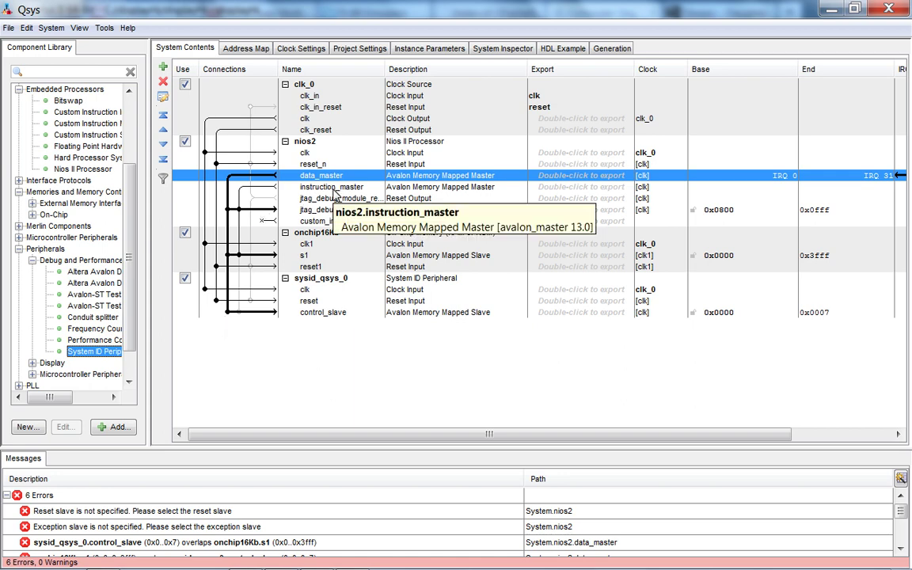
Step: Rename sysid_qsys_0 to sysid
{"action": "left_click", "coordinate": [349, 285]}
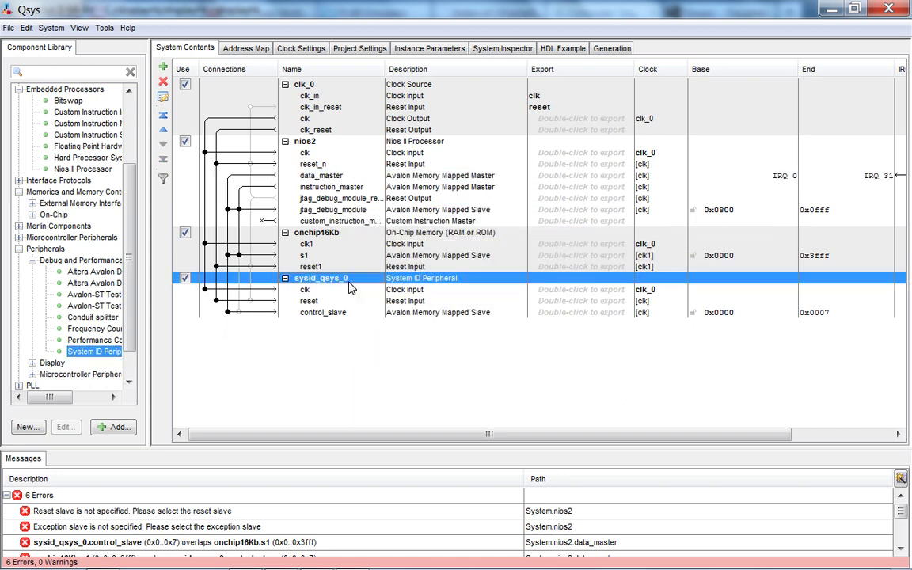
{"action": "right_click", "coordinate": [349, 285]}
{"action": "left_click", "coordinate": [398, 359]}
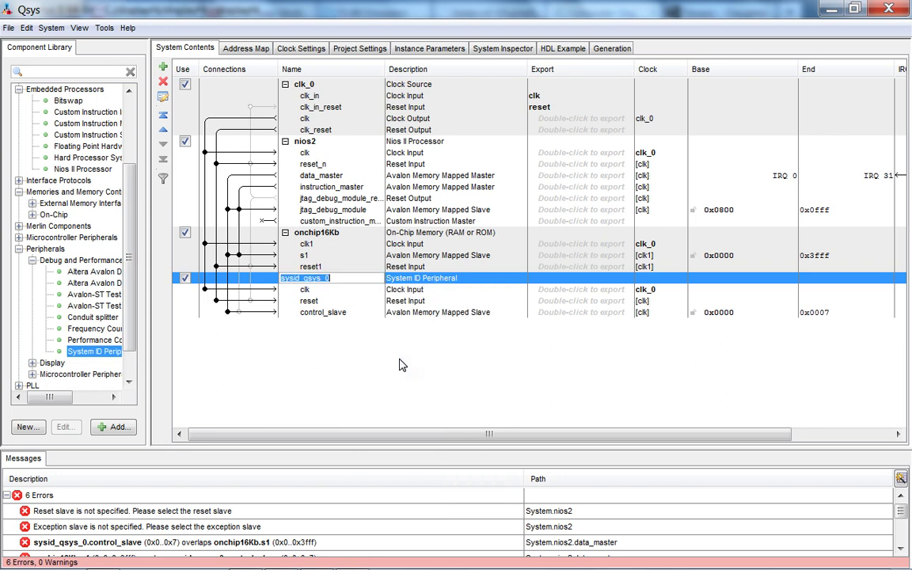
{"action": "type", "text": "sysid"}
{"action": "key", "text": "Return"}
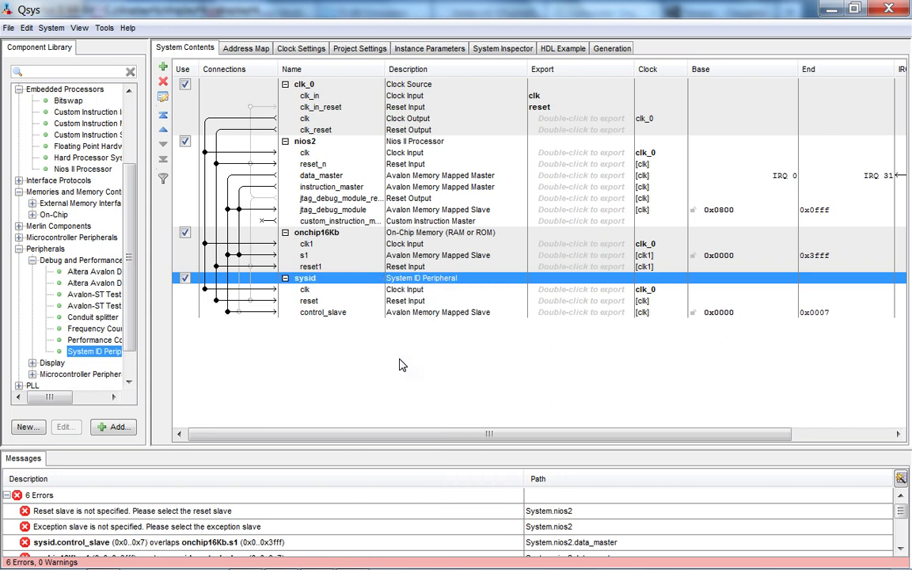
Step: Add an Interval Timer from Microcontroller Peripherals with default settings
{"action": "left_click", "coordinate": [32, 260]}
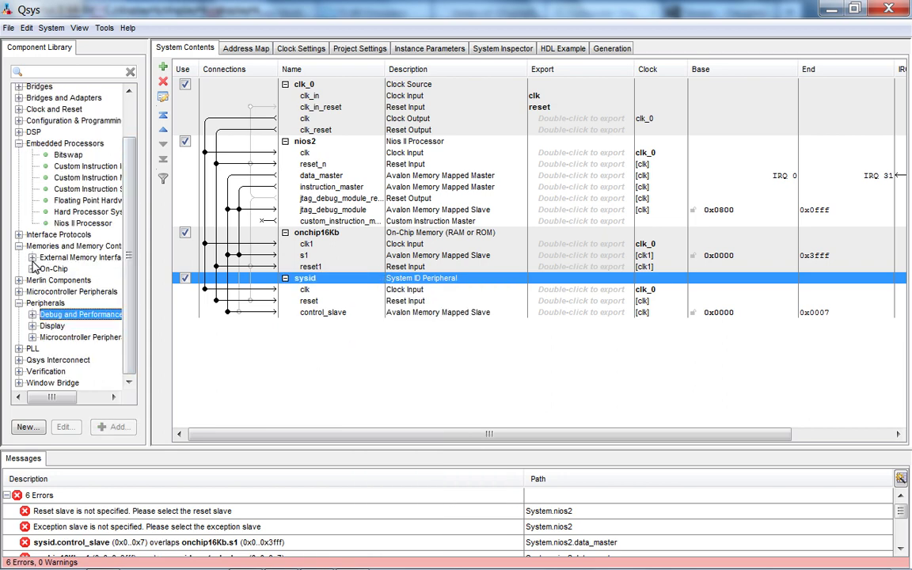
{"action": "left_click", "coordinate": [33, 338]}
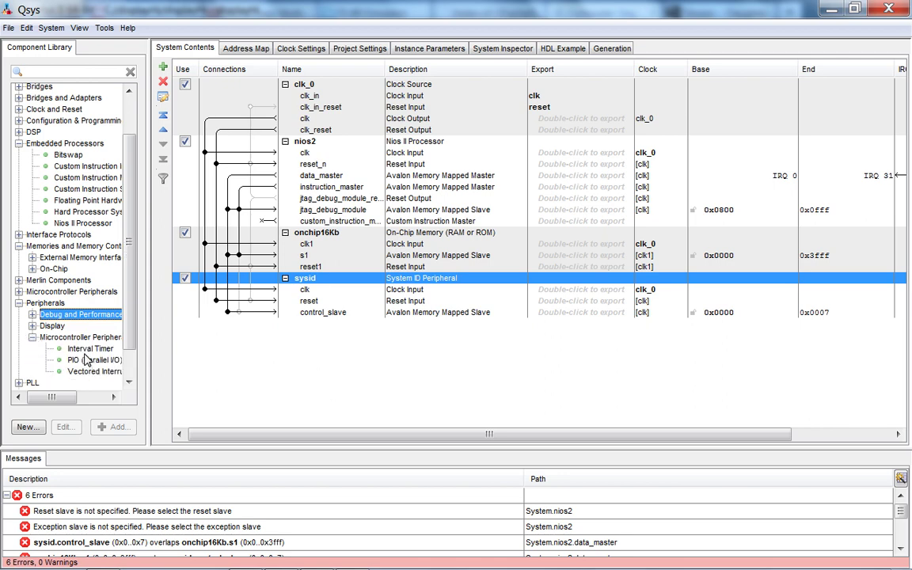
{"action": "double_click", "coordinate": [83, 350]}
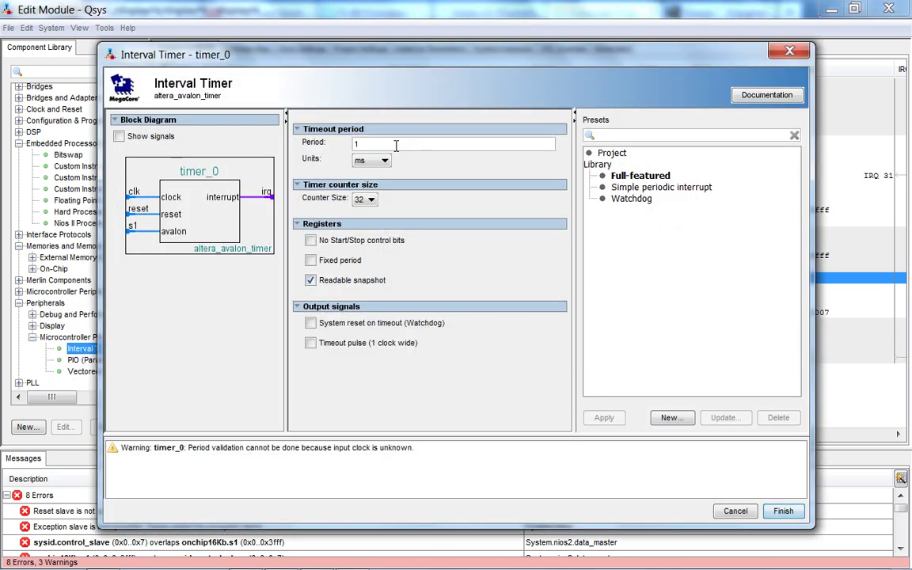
{"action": "left_click", "coordinate": [782, 510]}
Step: Connect timer_0's clock, reset and s1 slave, and its interrupt to the processor
{"action": "left_click", "coordinate": [205, 335]}
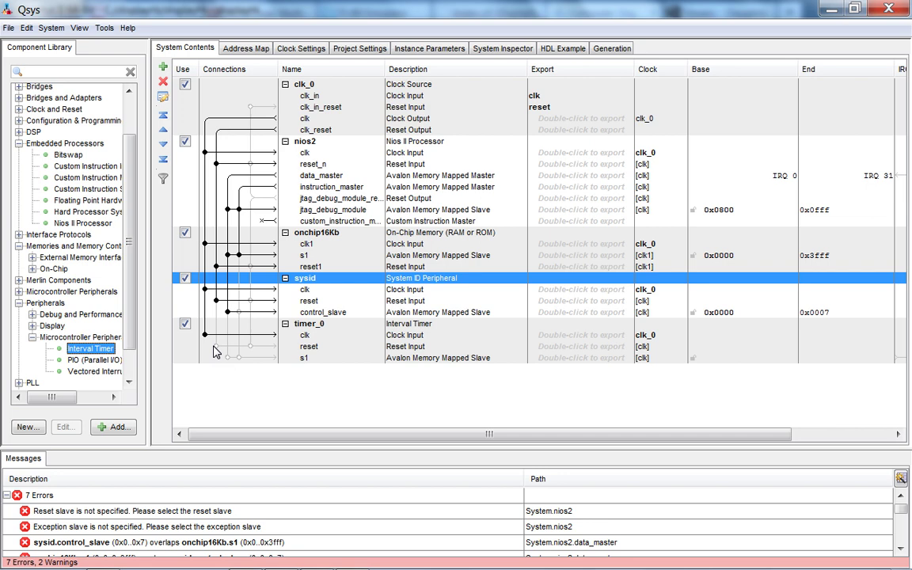
{"action": "left_click", "coordinate": [216, 346]}
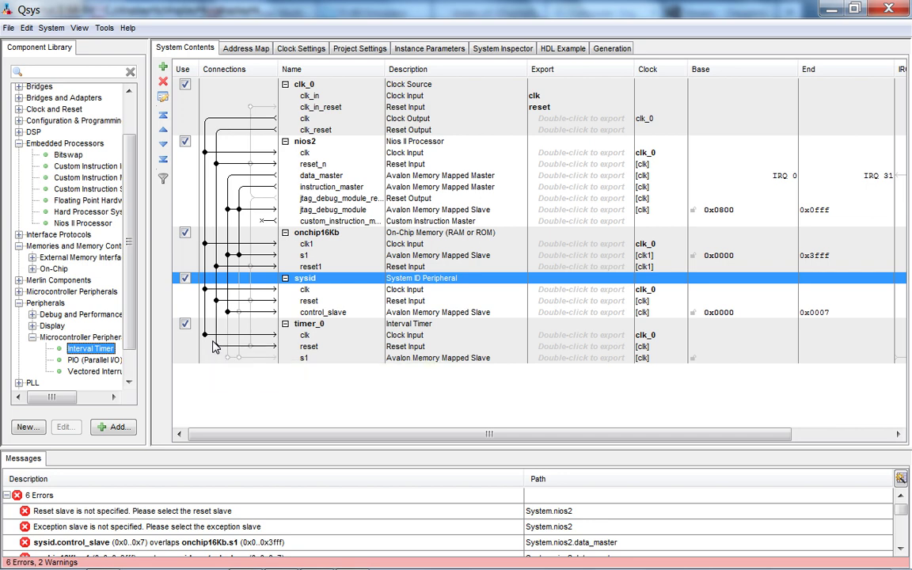
{"action": "left_click", "coordinate": [227, 358]}
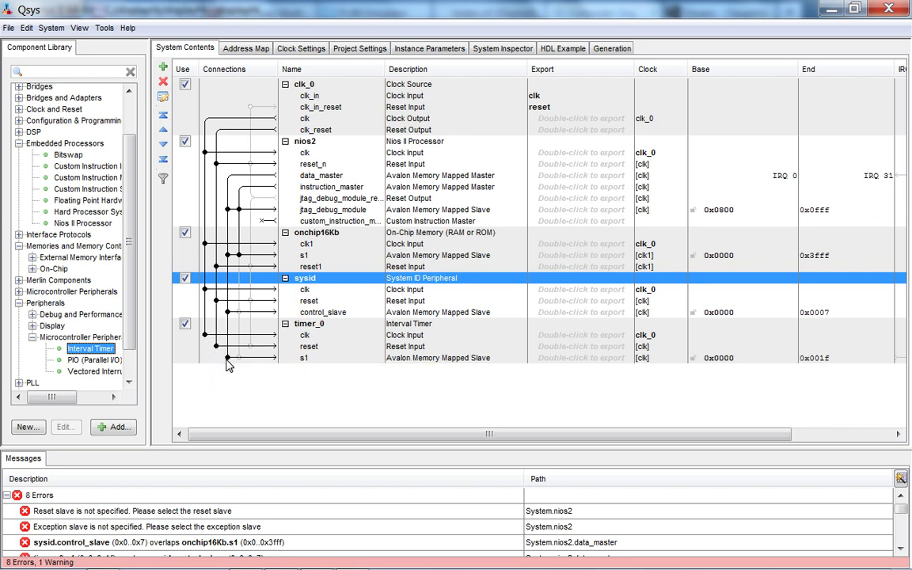
{"action": "left_click_drag", "start_coordinate": [305, 437], "coordinate": [542, 424]}
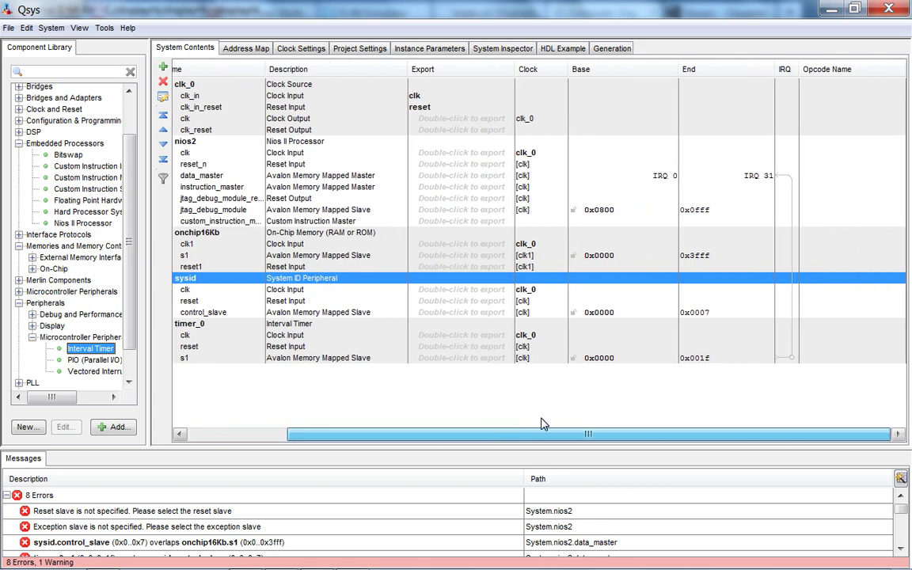
{"action": "left_click", "coordinate": [792, 359]}
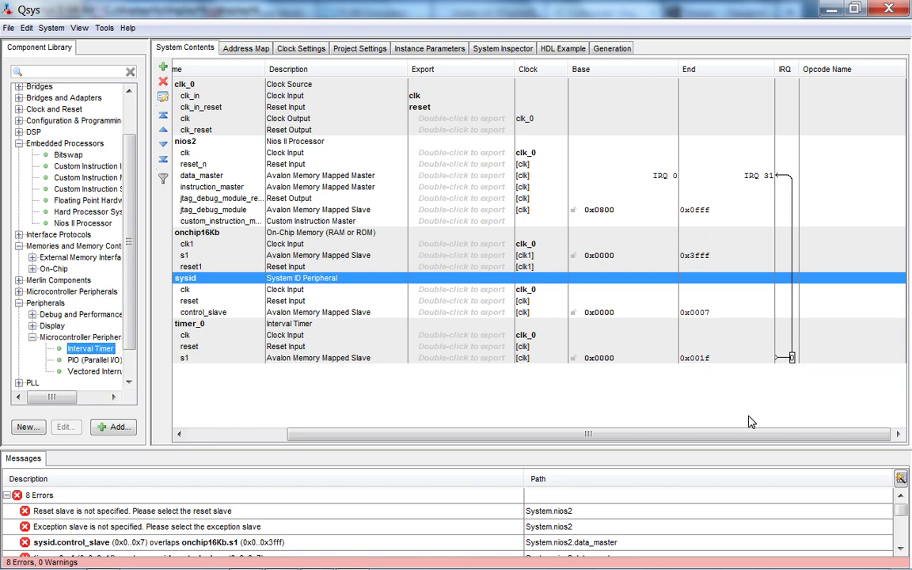
{"action": "left_click_drag", "start_coordinate": [750, 437], "coordinate": [631, 432]}
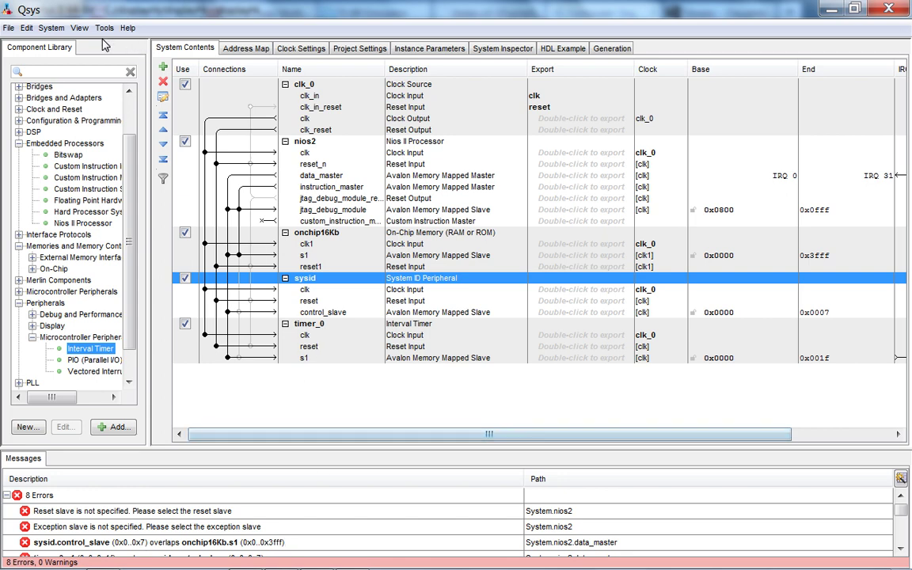
Step: Auto-assign all base addresses, then set the nios2 reset and exception vector memory to onchip16Kb.s1
{"action": "left_click", "coordinate": [50, 28]}
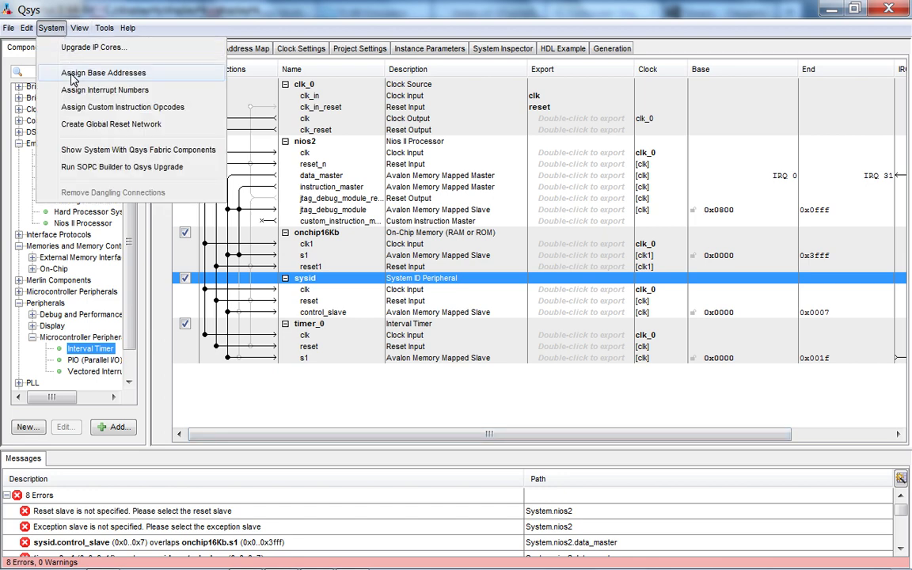
{"action": "left_click", "coordinate": [72, 75]}
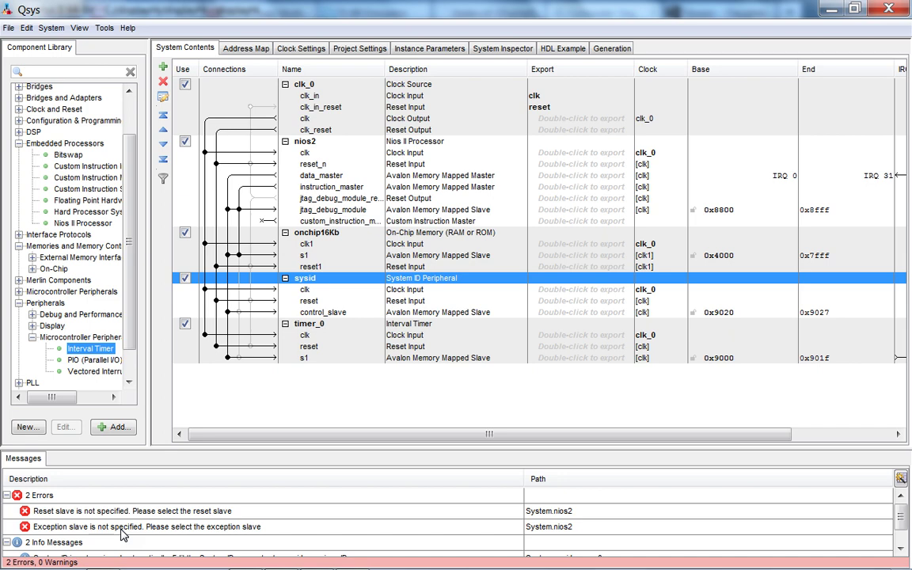
{"action": "double_click", "coordinate": [331, 144]}
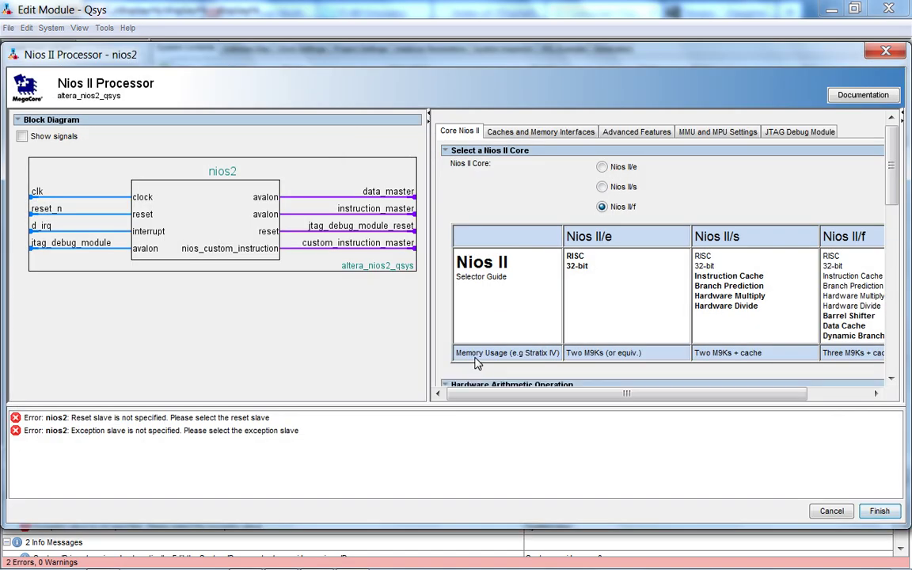
{"action": "scroll", "coordinate": [475, 363], "scroll_direction": "down", "scroll_amount": 5}
{"action": "left_click", "coordinate": [657, 246]}
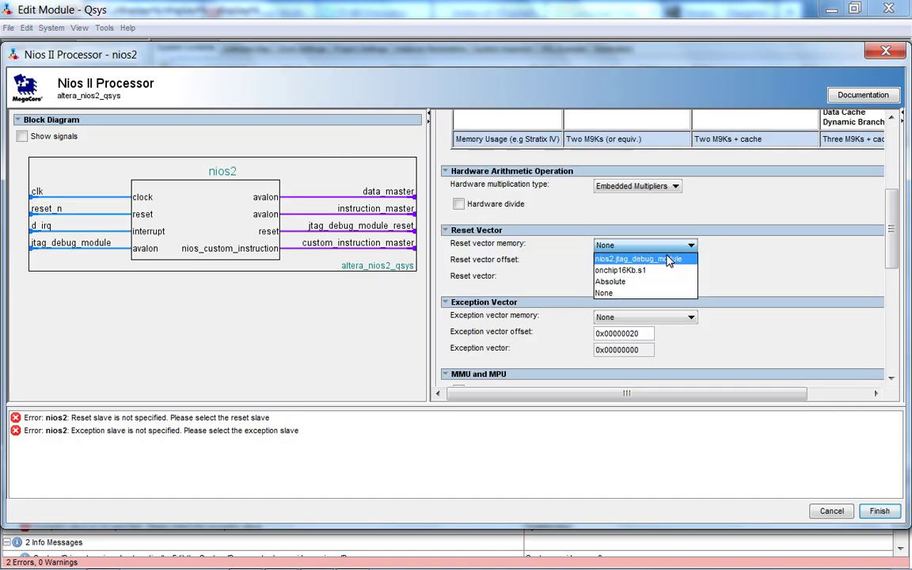
{"action": "left_click", "coordinate": [641, 270]}
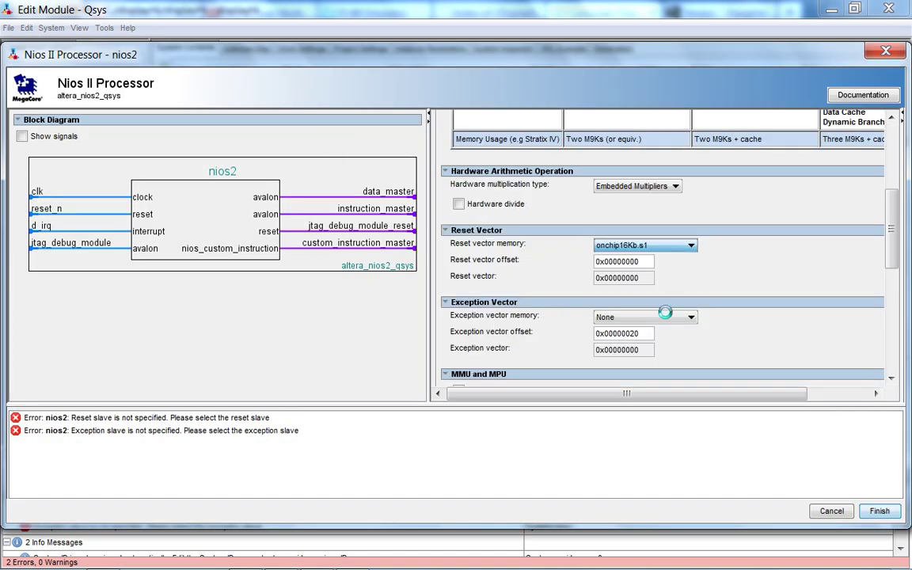
{"action": "left_click", "coordinate": [665, 315]}
{"action": "left_click", "coordinate": [653, 342]}
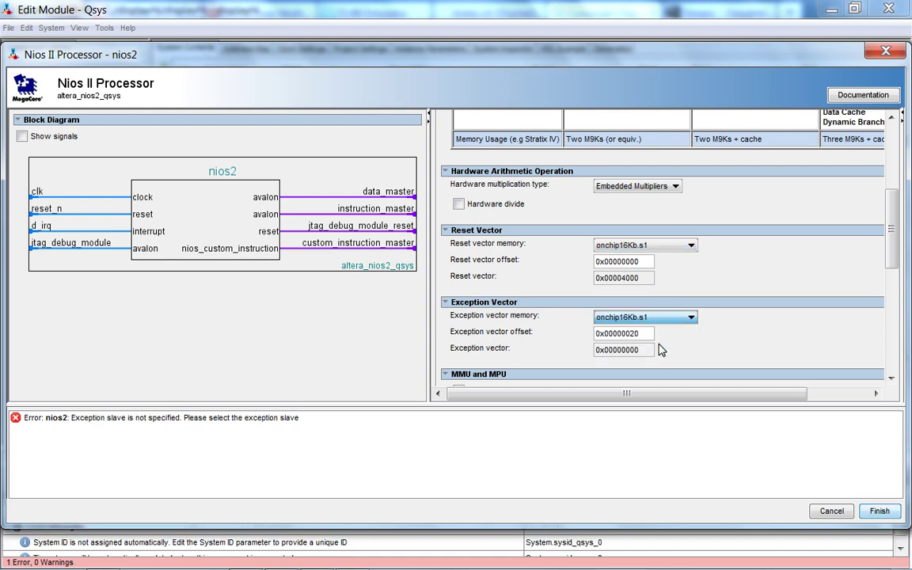
{"action": "left_click", "coordinate": [879, 512]}
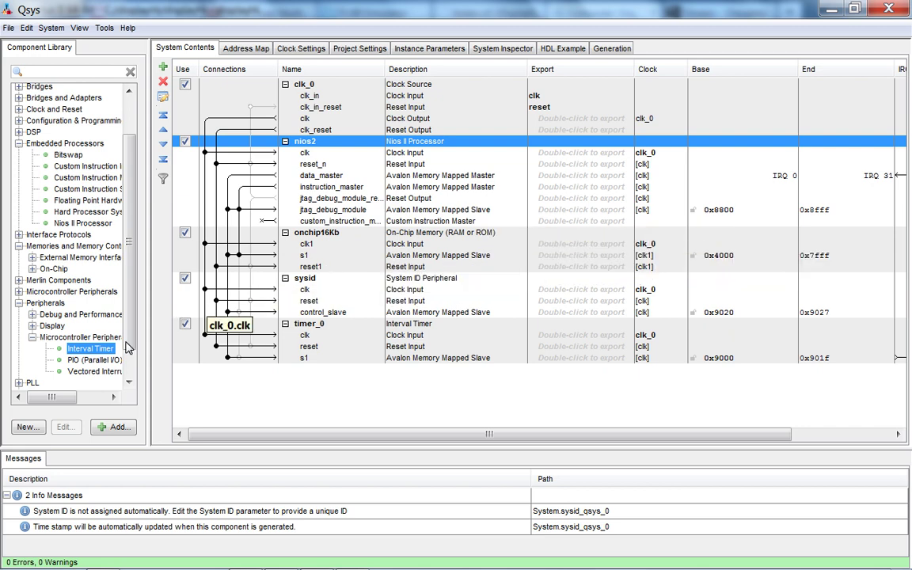
{"action": "left_click", "coordinate": [91, 360]}
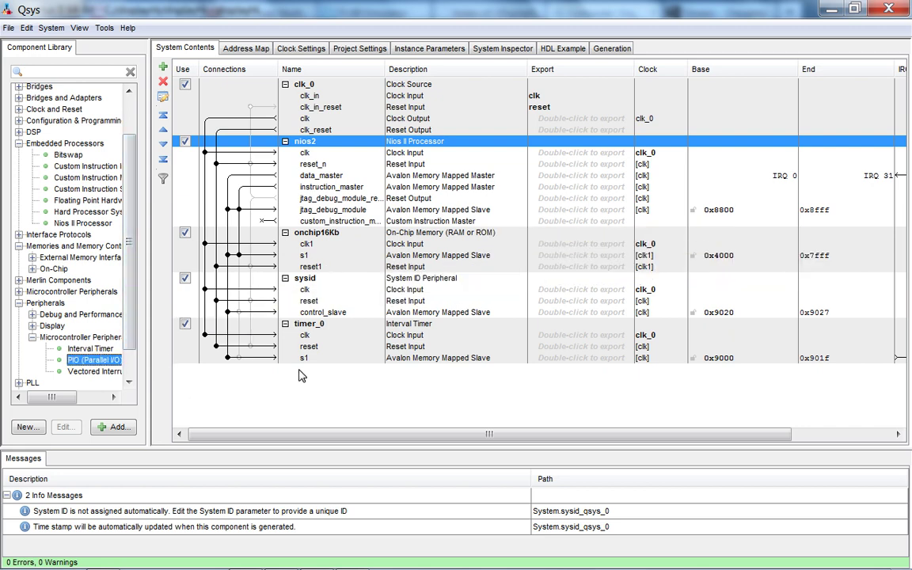